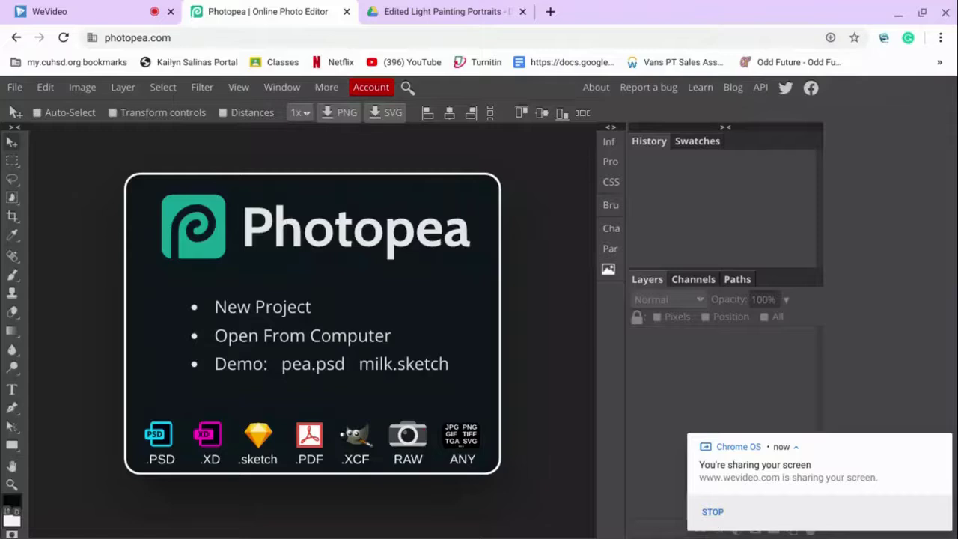
Step: Browse the shared drive for a photo to open, through Period 7 Digital Photo, Light Painting Portraits and Texture Fabric Portraits to the Group C folder
{"action": "left_click", "coordinate": [14, 88]}
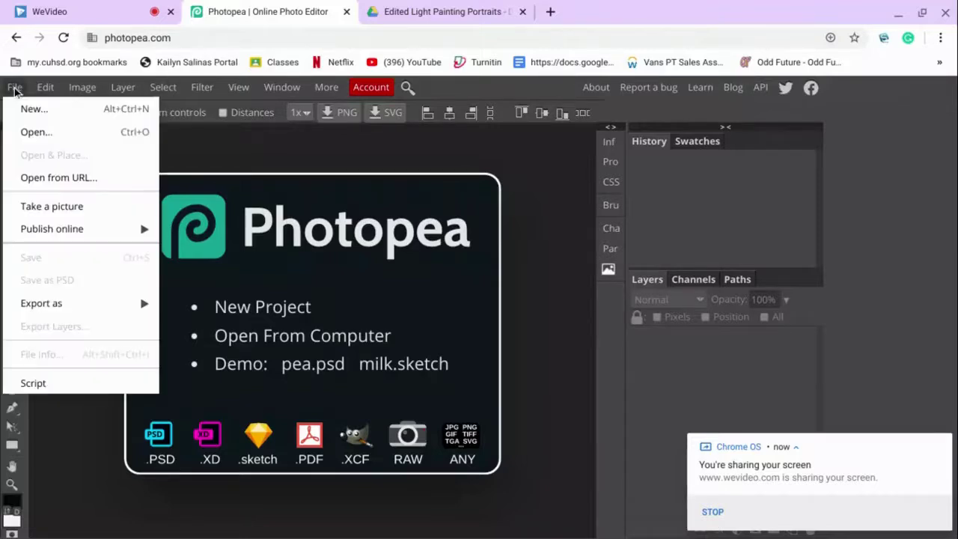
{"action": "left_click", "coordinate": [34, 131]}
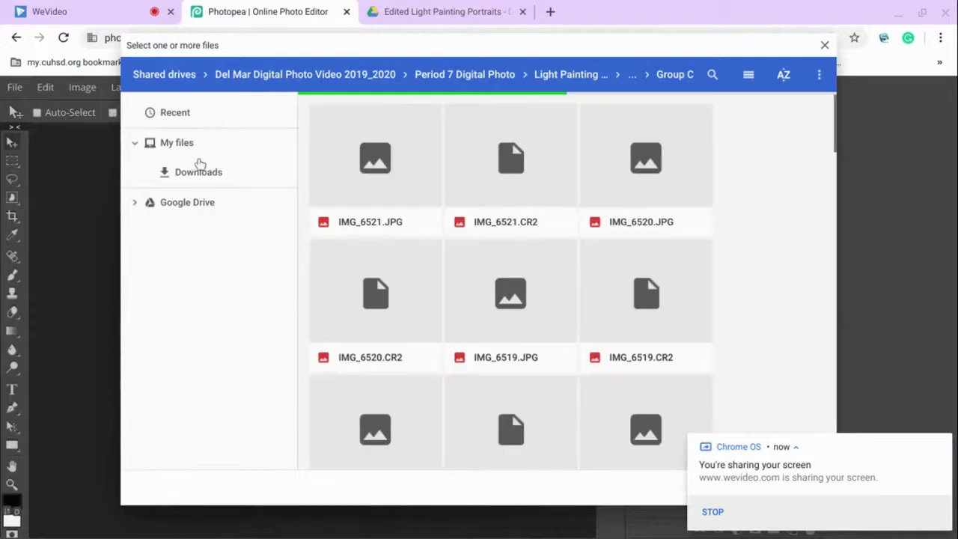
{"action": "scroll", "coordinate": [180, 211], "scroll_direction": "up", "scroll_amount": 5}
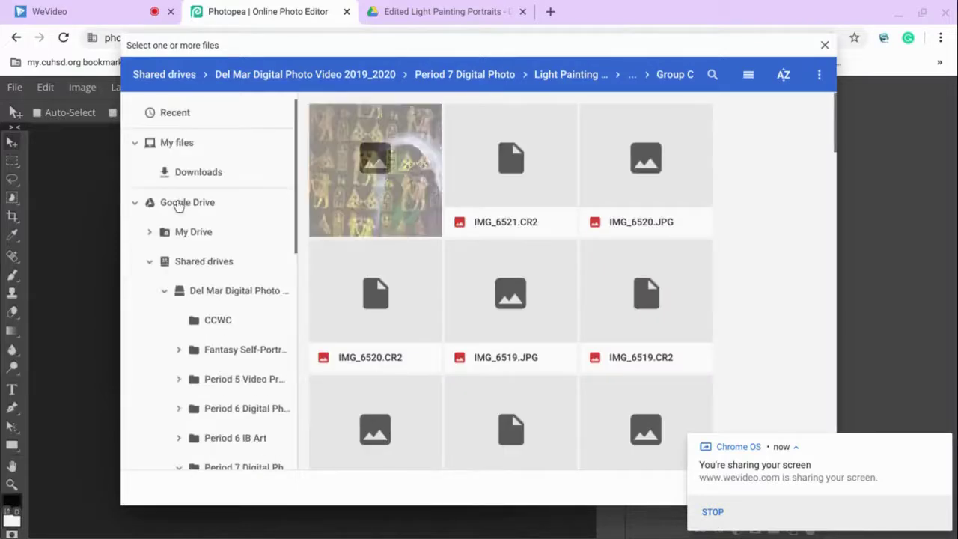
{"action": "left_click", "coordinate": [188, 208]}
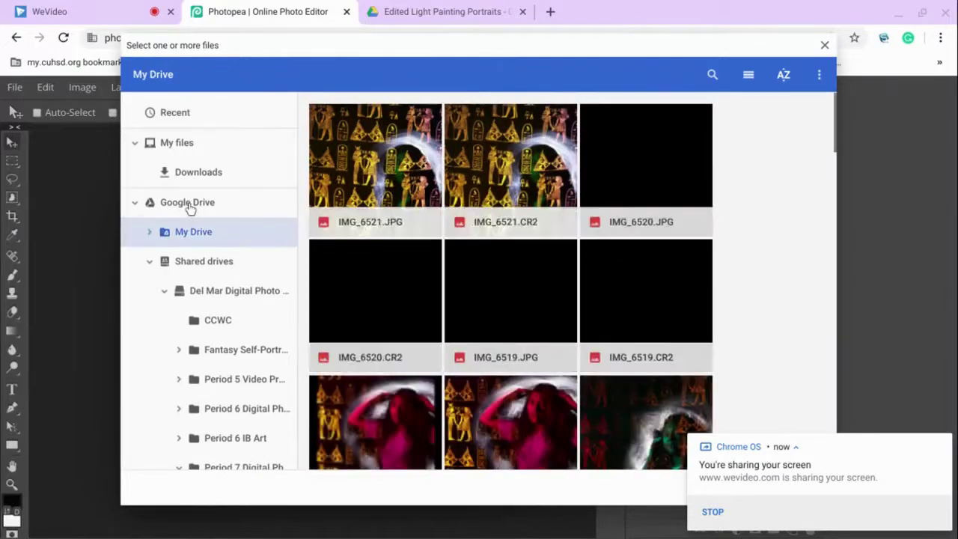
{"action": "left_click", "coordinate": [219, 264]}
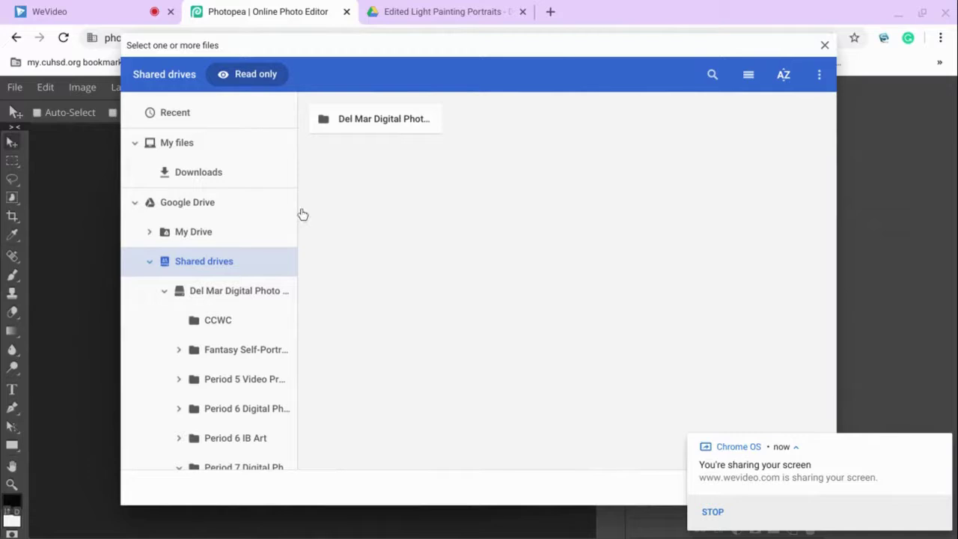
{"action": "double_click", "coordinate": [376, 121]}
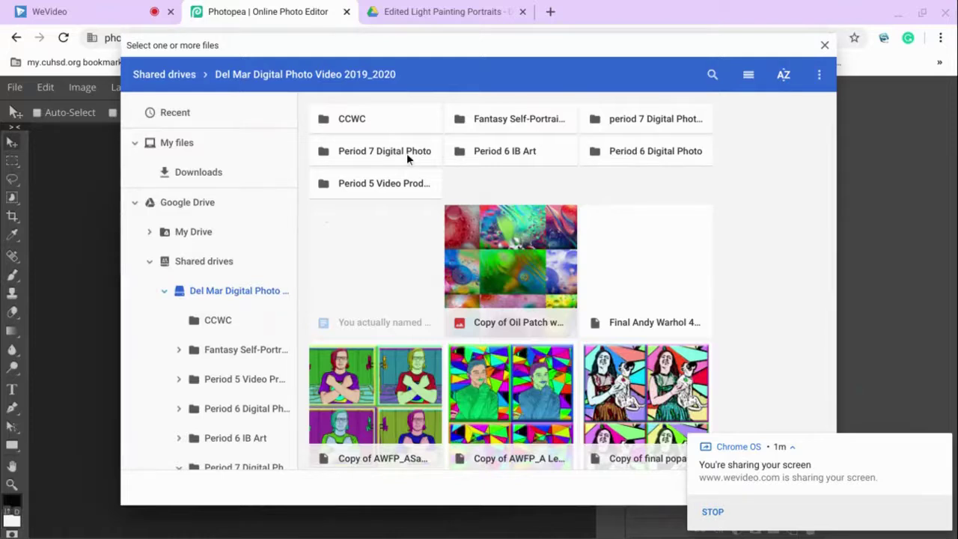
{"action": "double_click", "coordinate": [406, 154]}
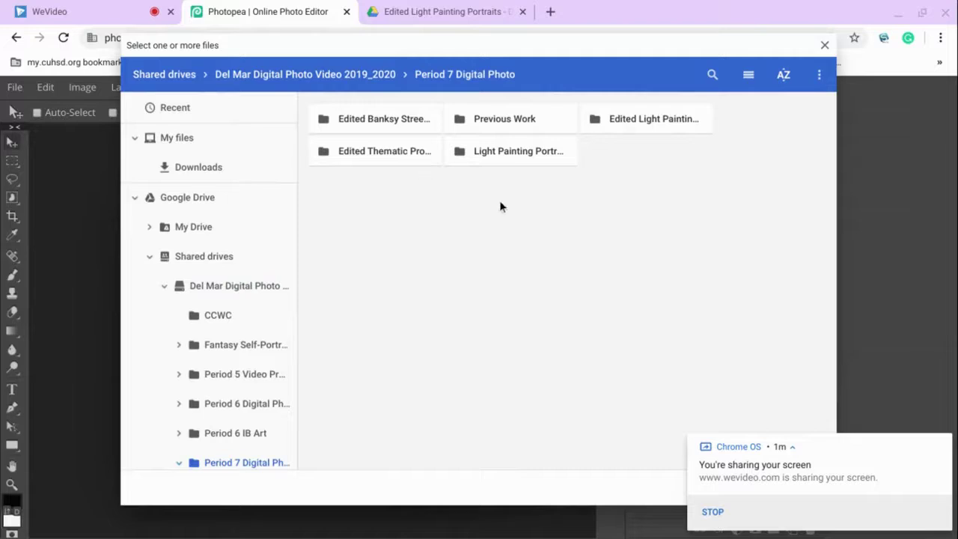
{"action": "double_click", "coordinate": [530, 154]}
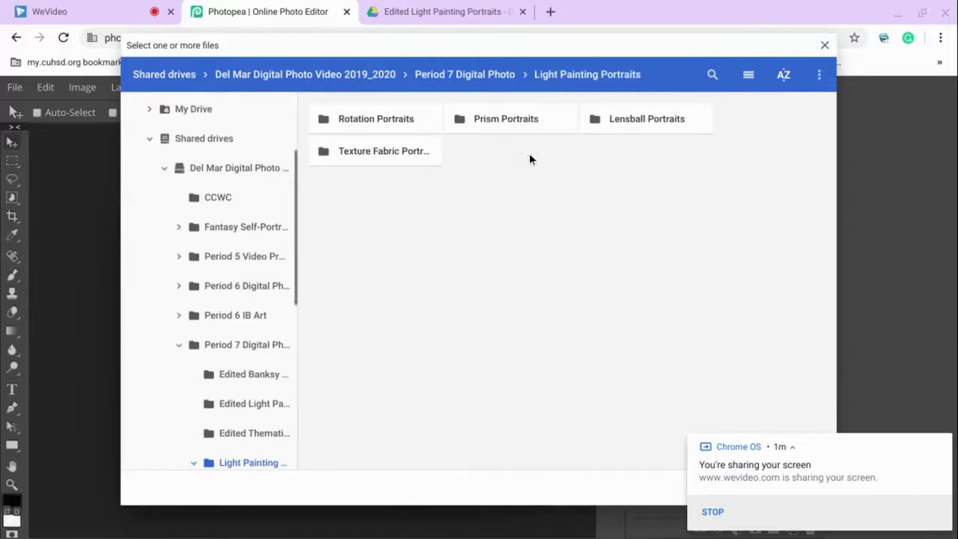
{"action": "double_click", "coordinate": [377, 152]}
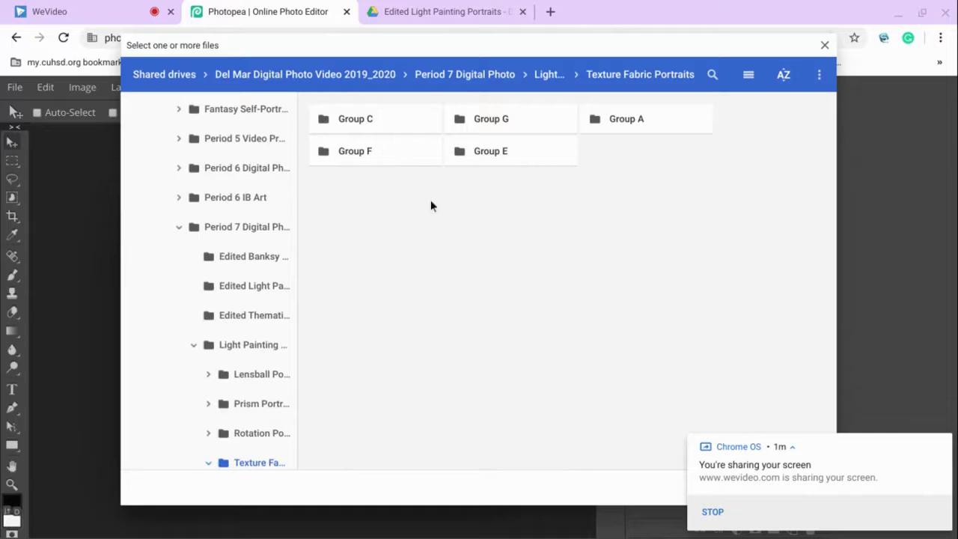
{"action": "double_click", "coordinate": [384, 120]}
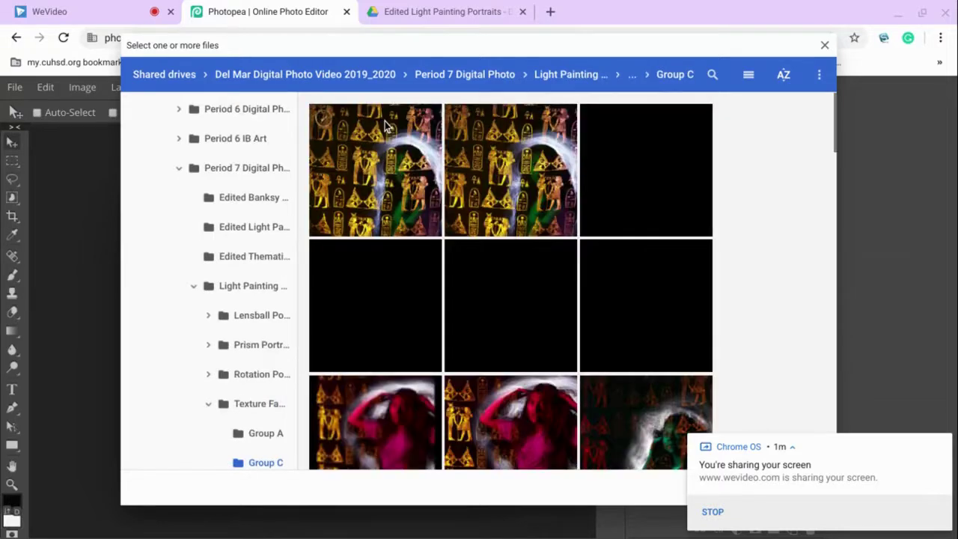
Step: Open the photo IMG_6518.JPG from the Group C folder
{"action": "scroll", "coordinate": [433, 227], "scroll_direction": "down", "scroll_amount": 1}
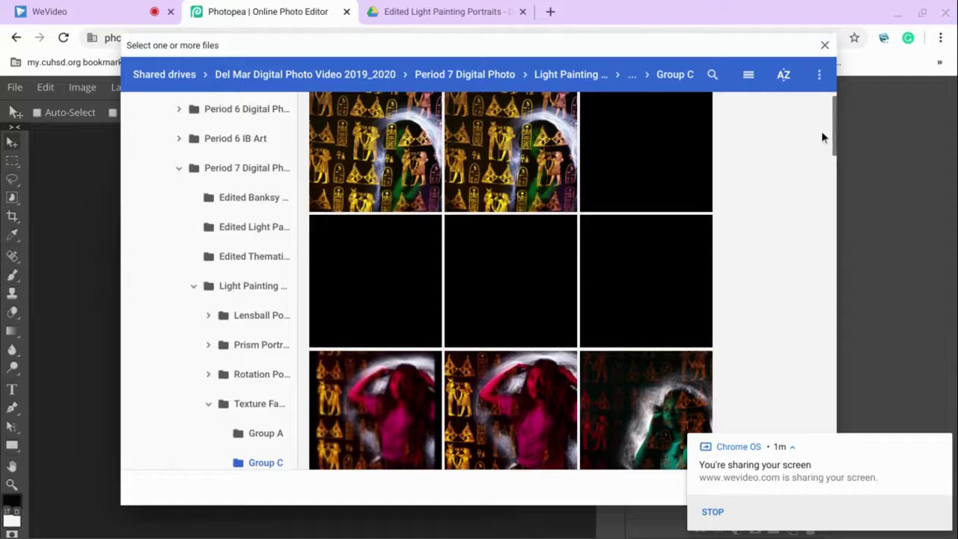
{"action": "left_click_drag", "start_coordinate": [834, 132], "coordinate": [836, 171]}
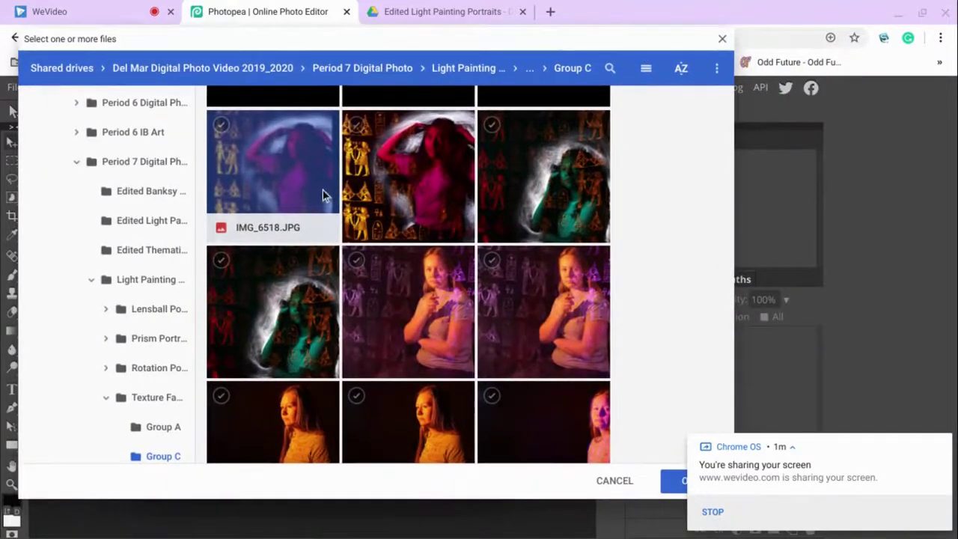
{"action": "left_click", "coordinate": [672, 483]}
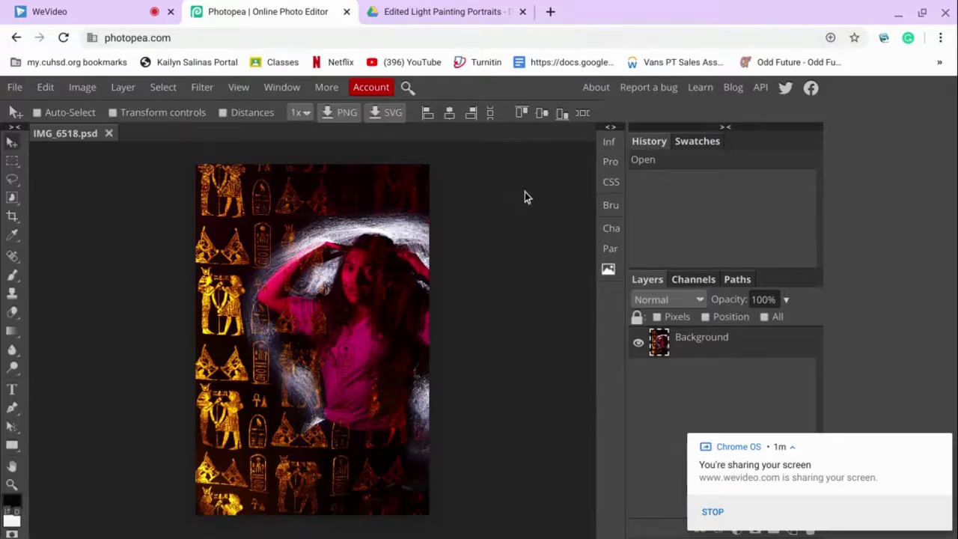
Step: Apply a Hue/Saturation adjustment to the photo, raising the Master hue until the gold figures turn green and the shirt orange
{"action": "left_click", "coordinate": [75, 93]}
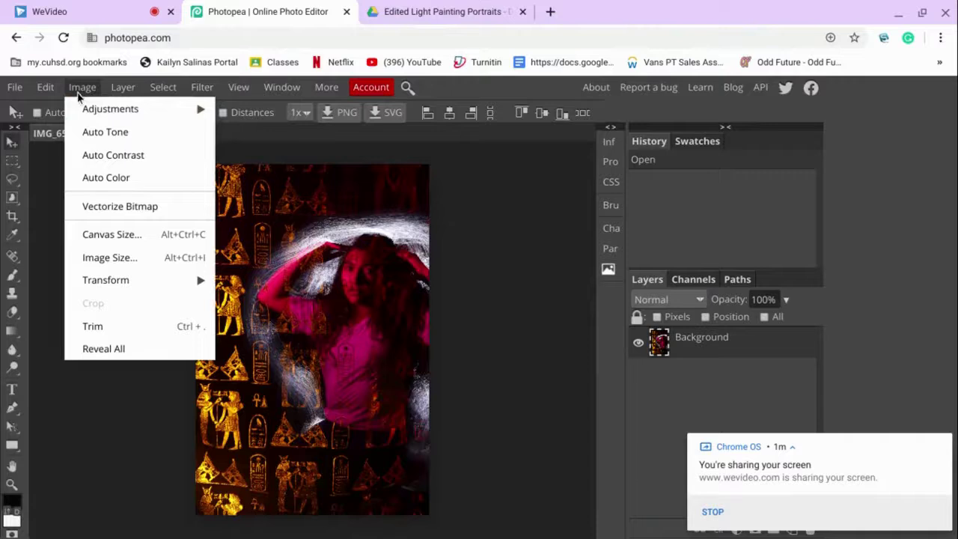
{"action": "mouse_move", "coordinate": [80, 112]}
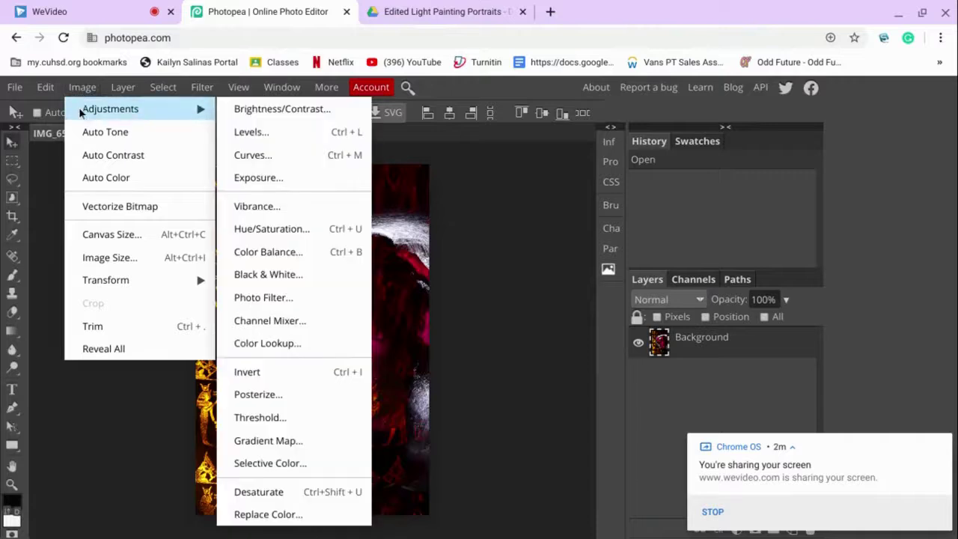
{"action": "left_click", "coordinate": [266, 238]}
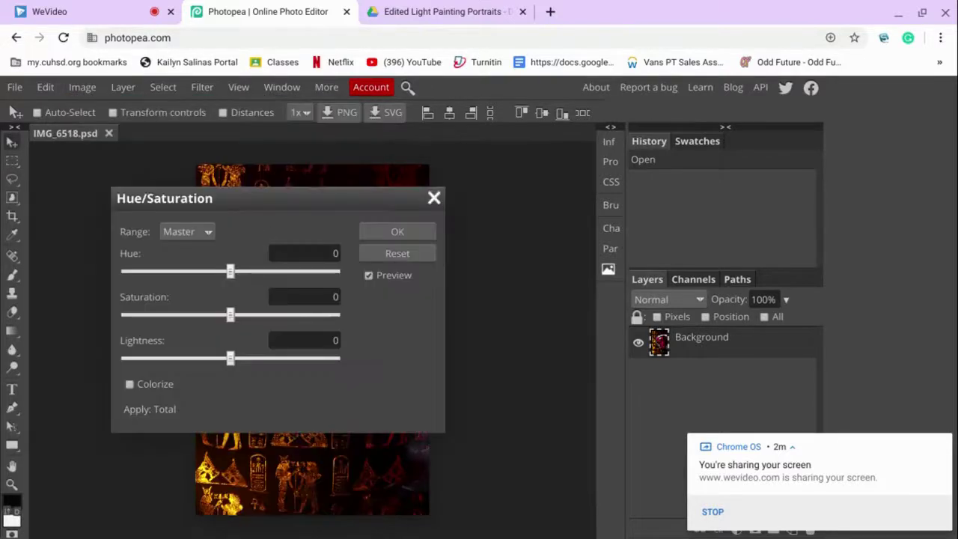
{"action": "left_click_drag", "start_coordinate": [259, 202], "coordinate": [595, 165]}
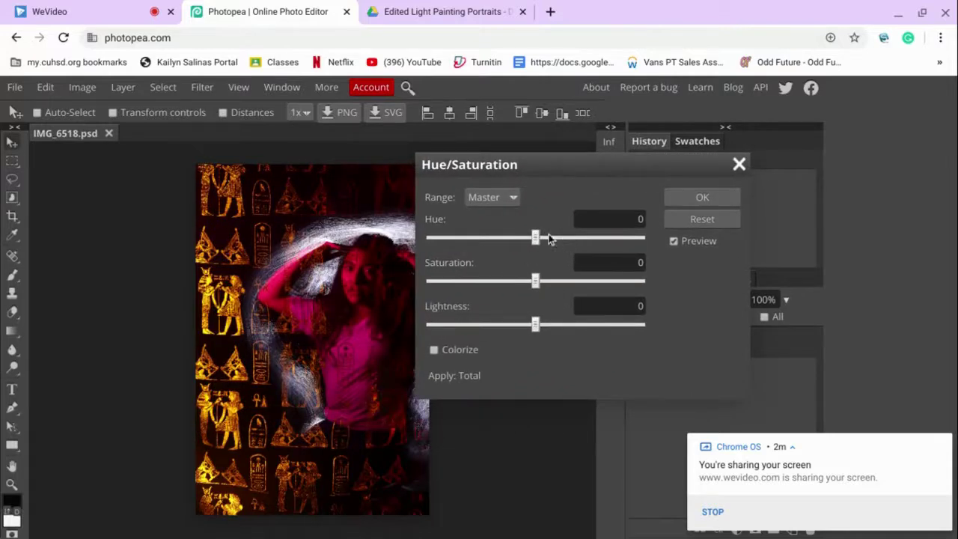
{"action": "left_click_drag", "start_coordinate": [562, 237], "coordinate": [566, 241]}
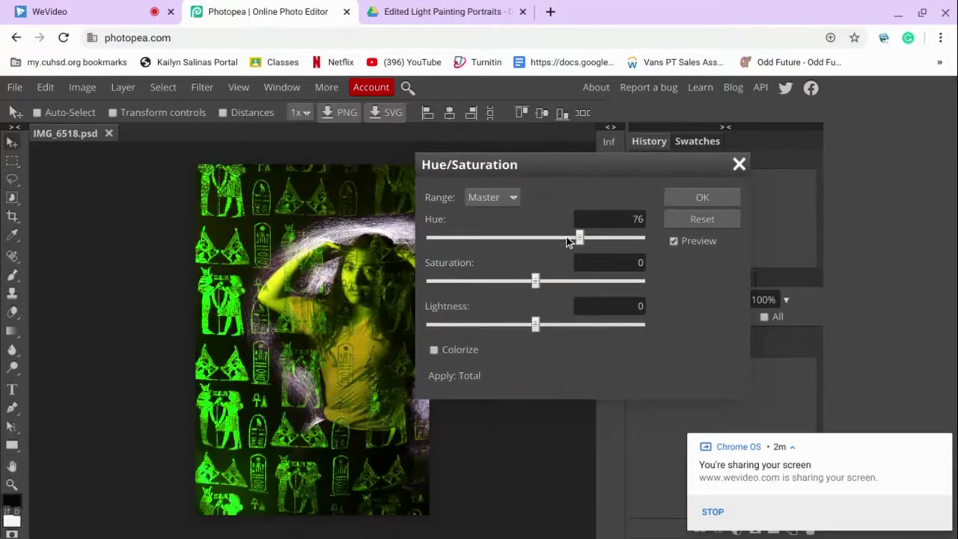
{"action": "left_click", "coordinate": [720, 201]}
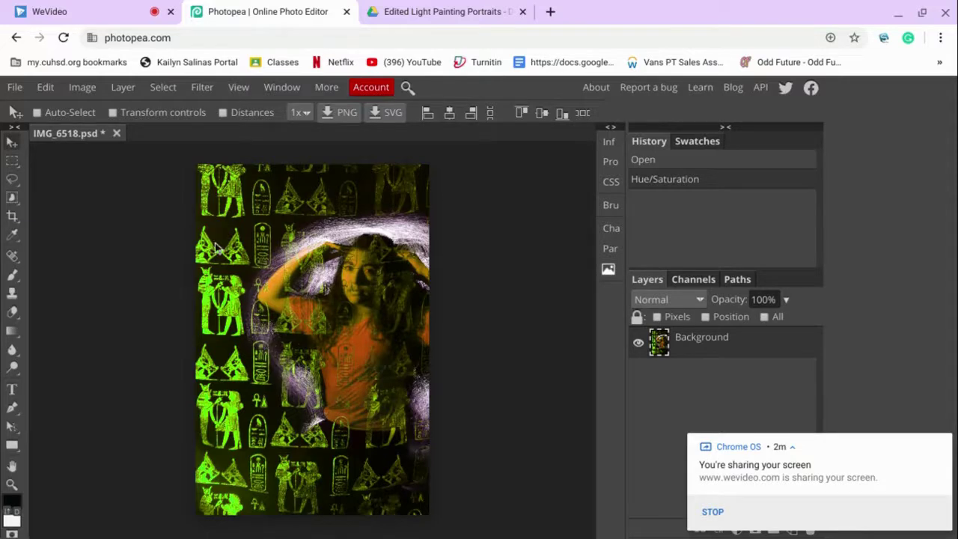
{"action": "left_click", "coordinate": [117, 134]}
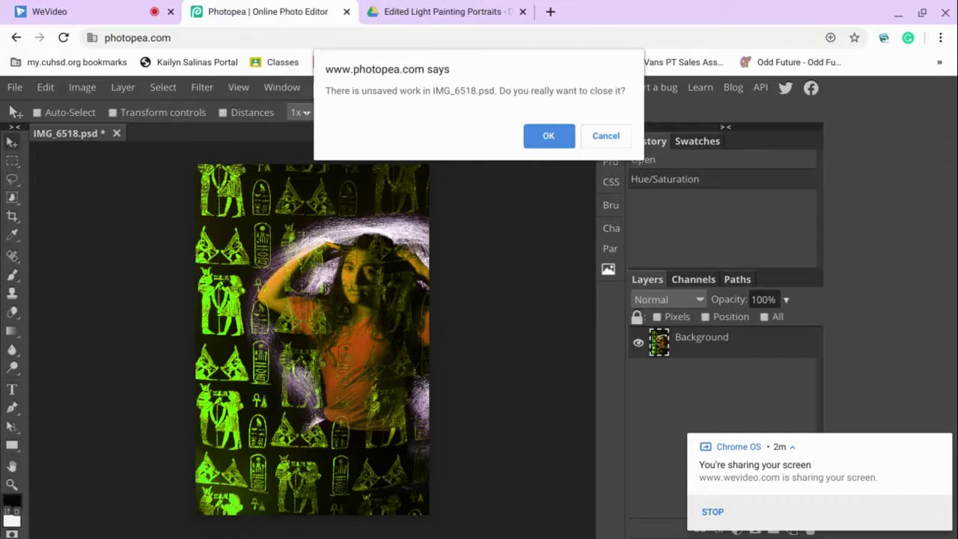
{"action": "left_click", "coordinate": [623, 142]}
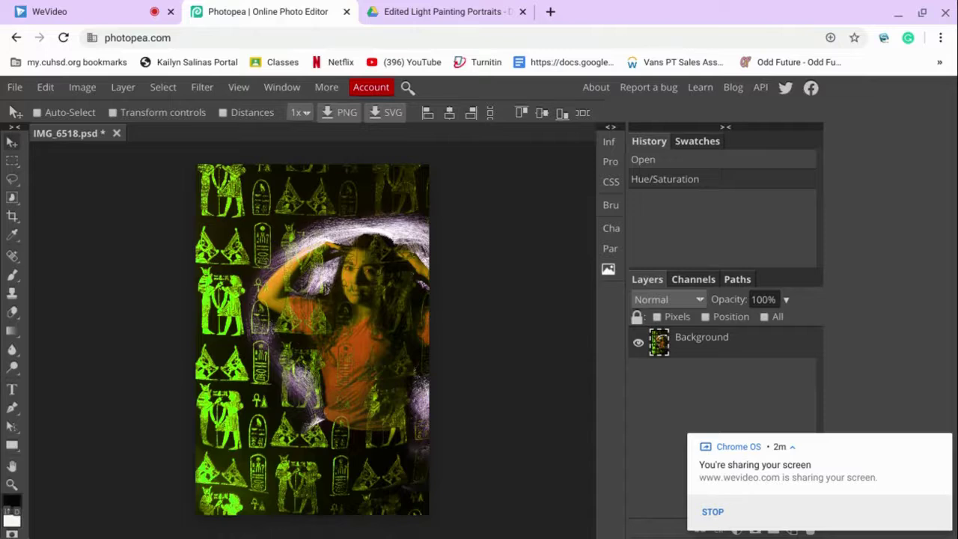
{"action": "left_click", "coordinate": [347, 12]}
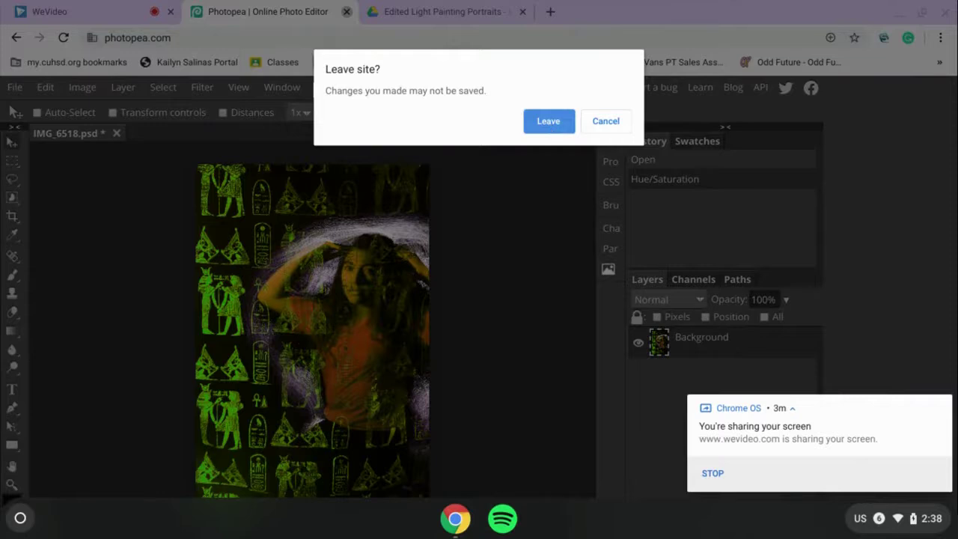
{"action": "left_click", "coordinate": [611, 123]}
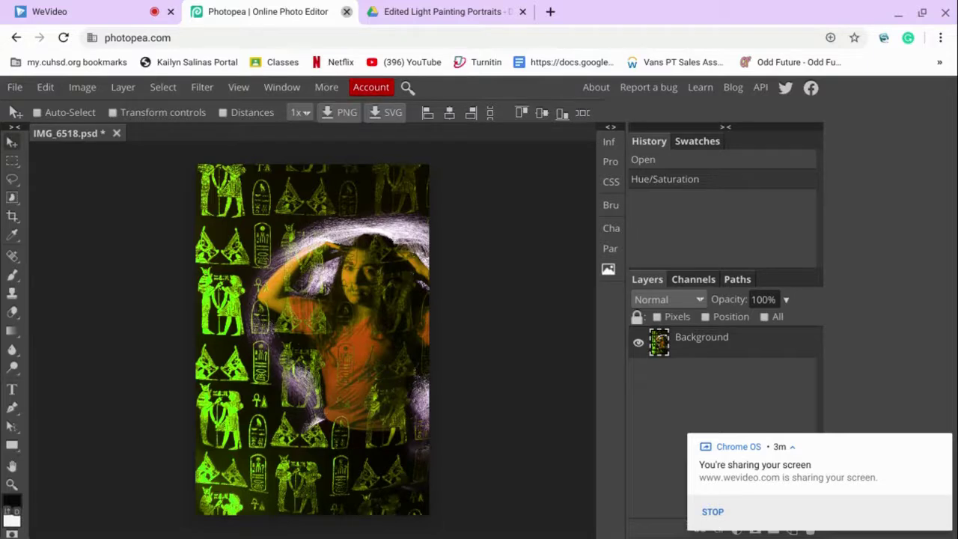
Step: Save the recoloured IMG_6518 photo as a PSD file
{"action": "left_click", "coordinate": [15, 88]}
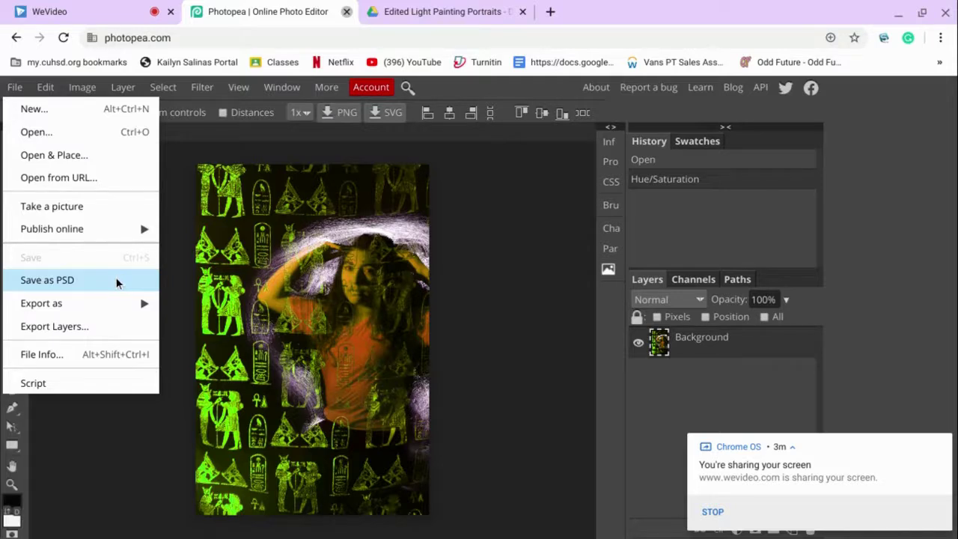
{"action": "left_click", "coordinate": [116, 280]}
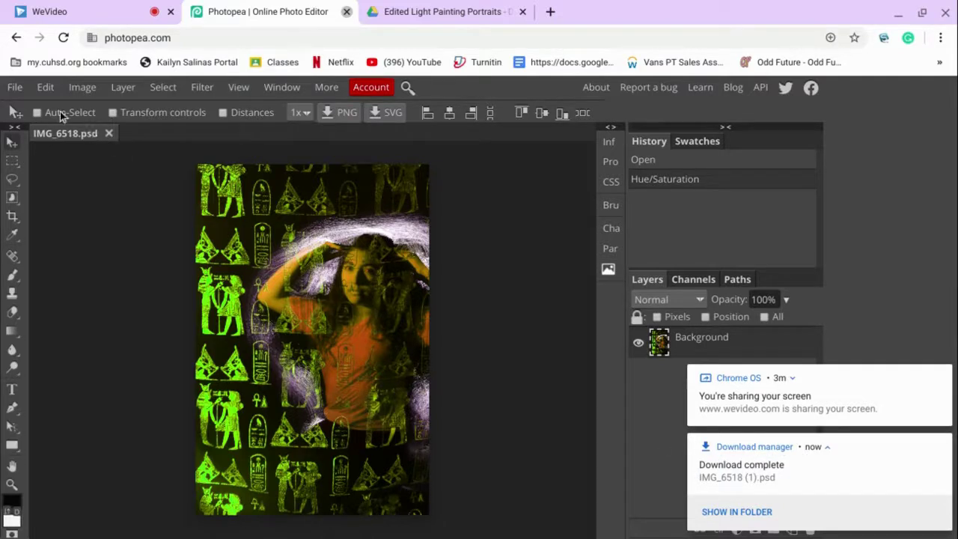
Step: Look in the Downloads folder for the saved PSD, closing the file browser without opening anything
{"action": "left_click", "coordinate": [18, 89]}
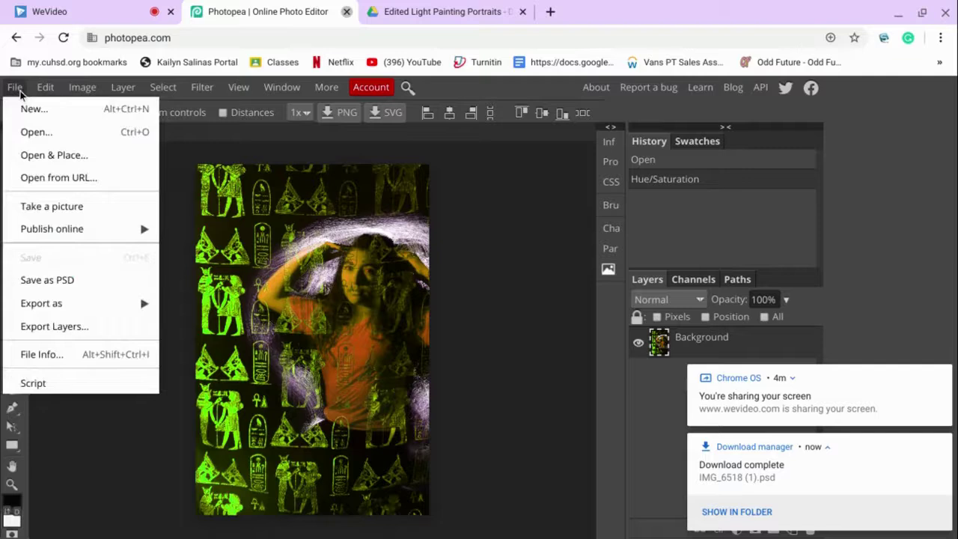
{"action": "left_click", "coordinate": [32, 132]}
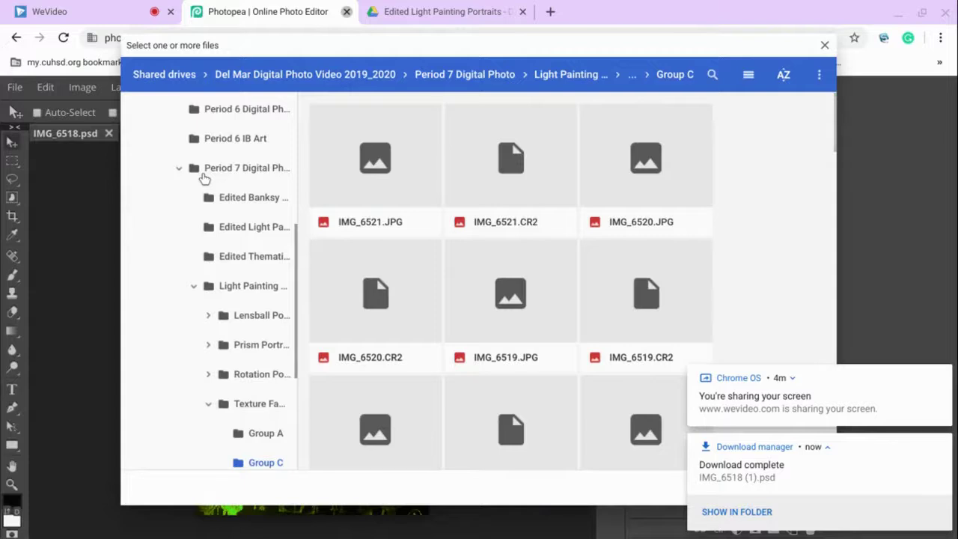
{"action": "scroll", "coordinate": [203, 179], "scroll_direction": "up", "scroll_amount": 4}
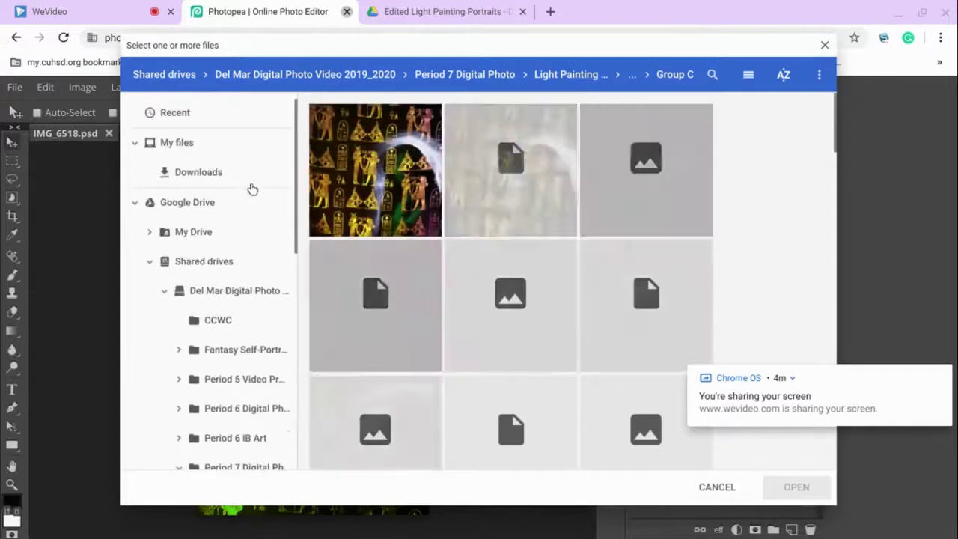
{"action": "left_click", "coordinate": [201, 174]}
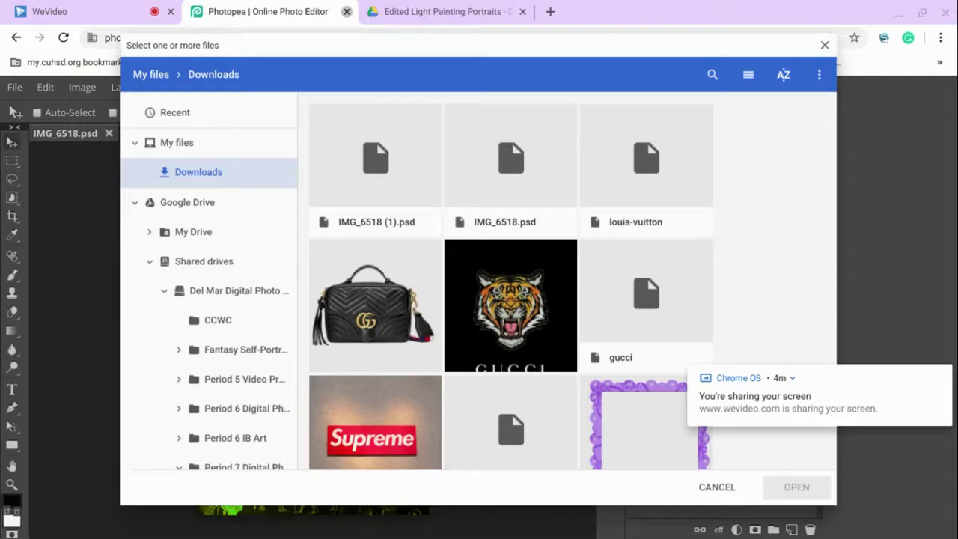
{"action": "left_click", "coordinate": [720, 493]}
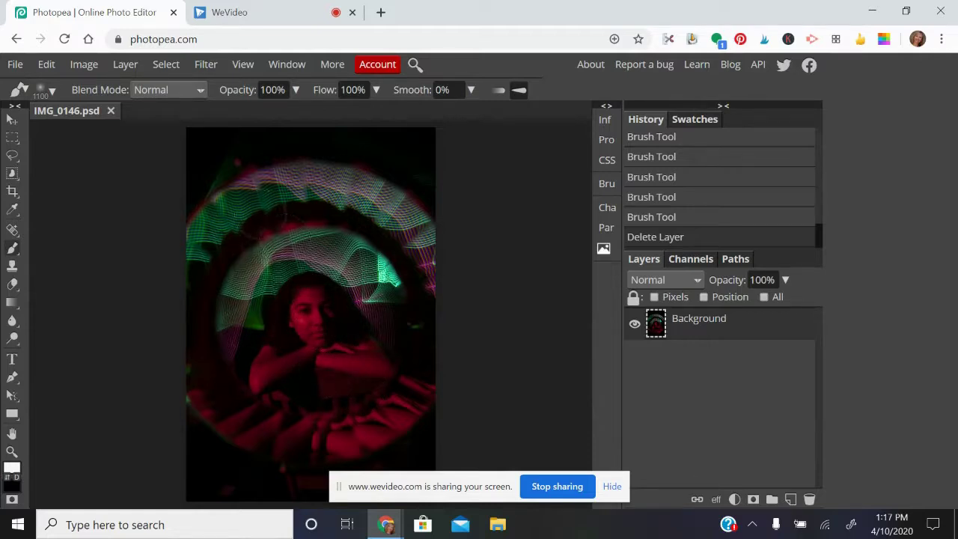
Step: Duplicate the Background layer of IMG_0146.psd
{"action": "right_click", "coordinate": [695, 324]}
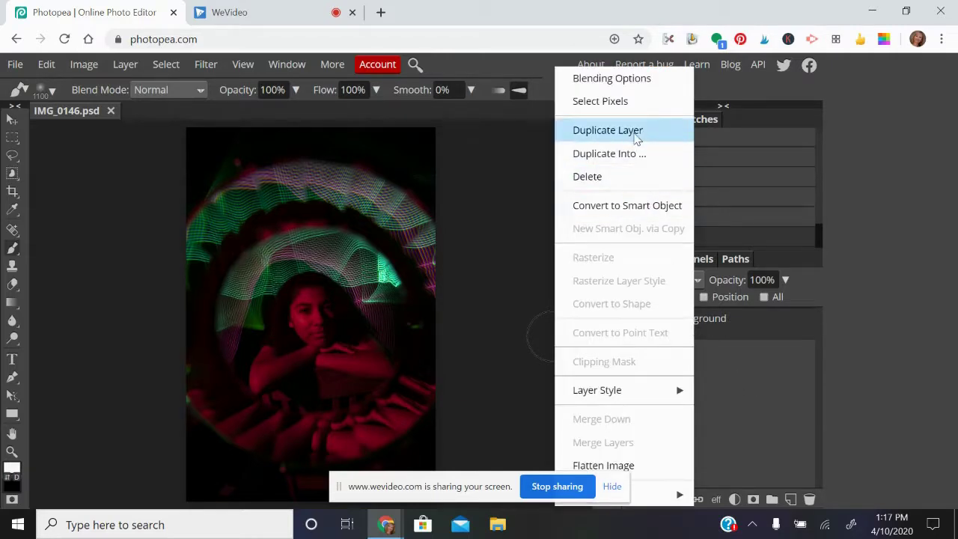
{"action": "left_click", "coordinate": [635, 135]}
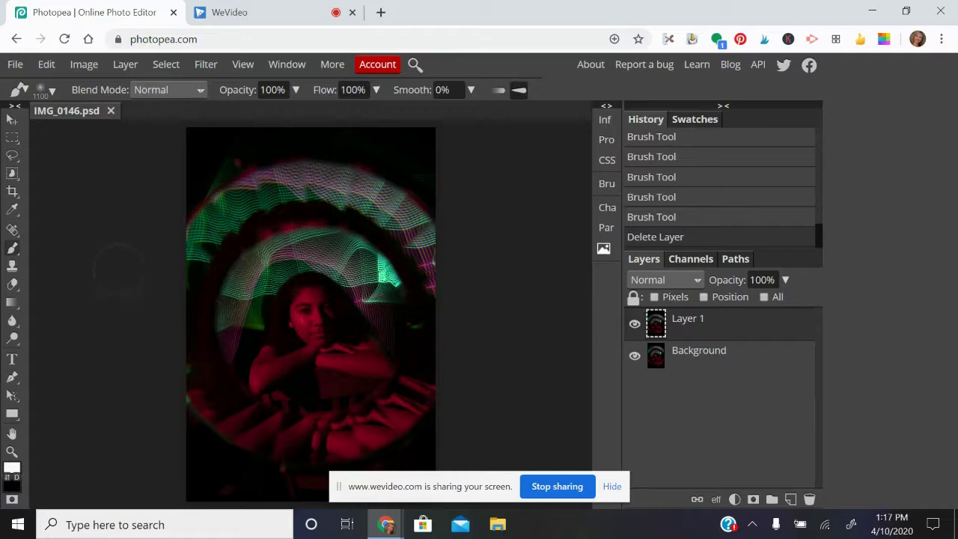
Step: Set up the Clone Stamp on Layer 1 with the soft round 24 px brush preset at 0% hardness
{"action": "left_click", "coordinate": [12, 266]}
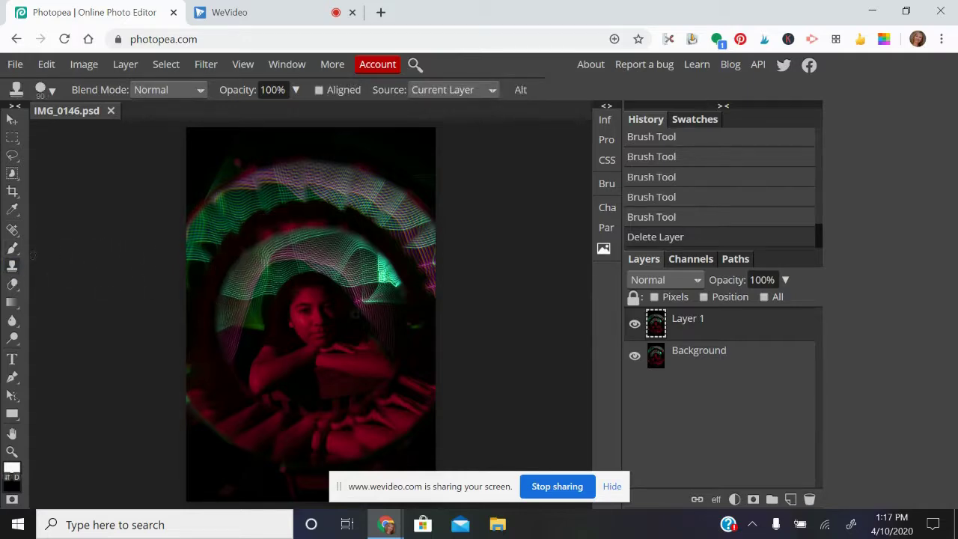
{"action": "left_click", "coordinate": [42, 89]}
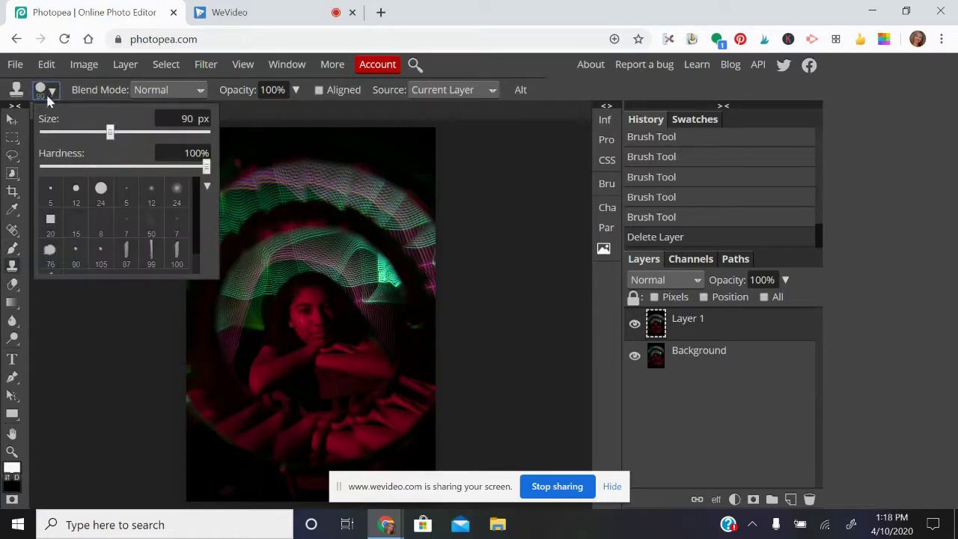
{"action": "left_click", "coordinate": [176, 193]}
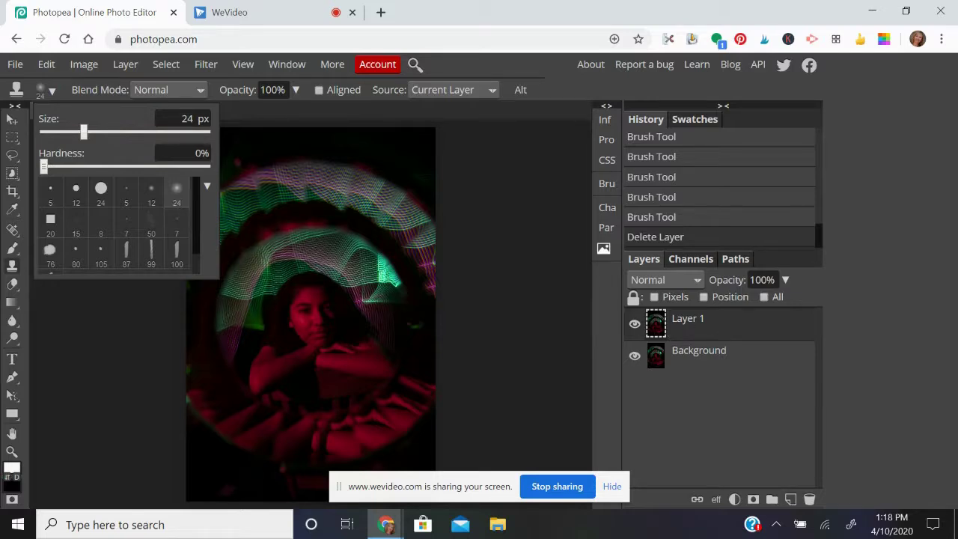
{"action": "left_click", "coordinate": [669, 329]}
{"action": "key", "text": "ctrl+plus"}
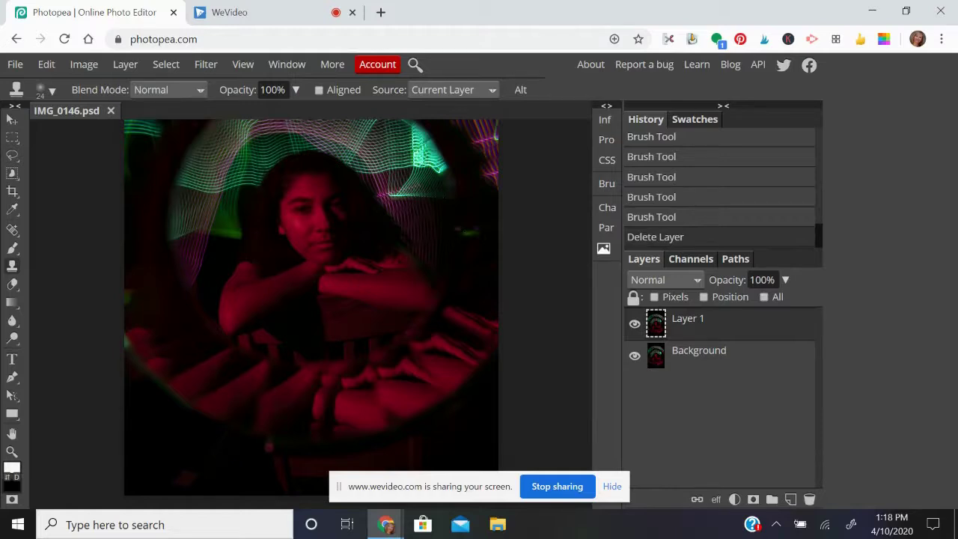
{"action": "scroll", "coordinate": [311, 307], "scroll_direction": "up", "scroll_amount": 5}
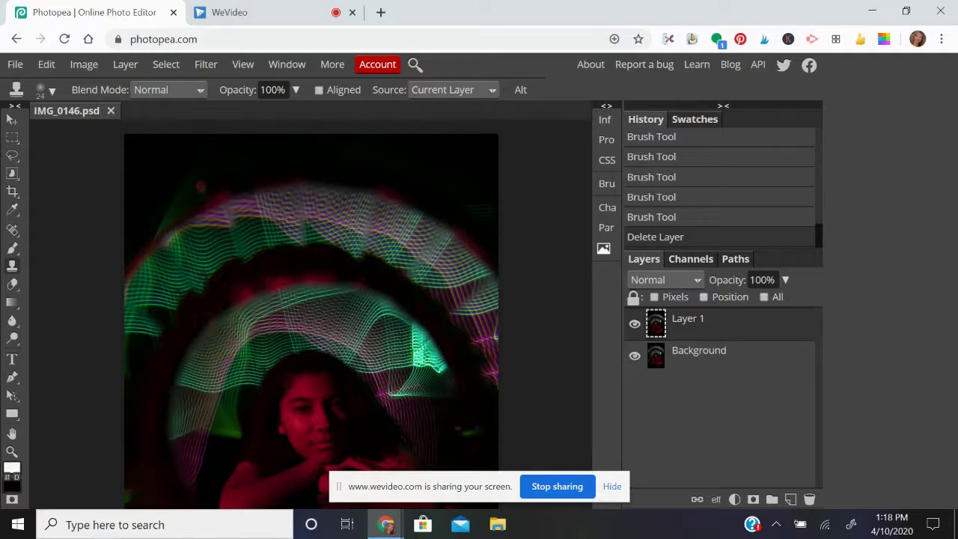
{"action": "scroll", "coordinate": [311, 307], "scroll_direction": "down", "scroll_amount": 5}
{"action": "scroll", "coordinate": [311, 307], "scroll_direction": "down", "scroll_amount": 3}
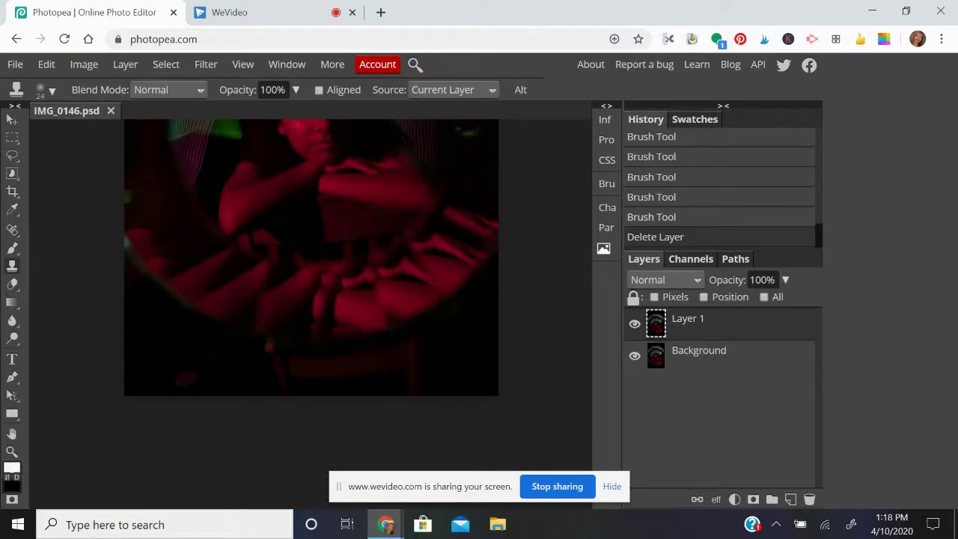
{"action": "scroll", "coordinate": [311, 306], "scroll_direction": "up", "scroll_amount": 3}
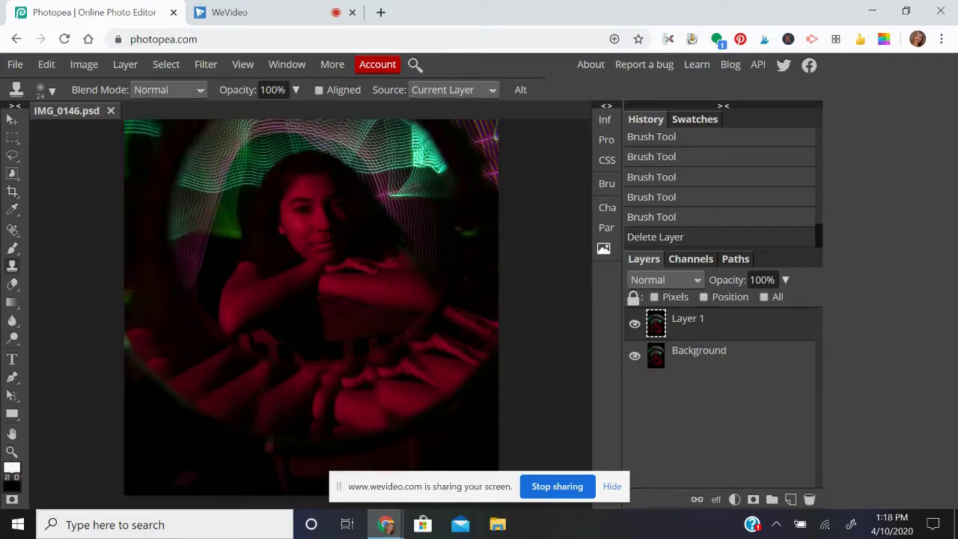
Step: Enlarge the Clone Stamp brush to 175 px and clone out the stray light spots in Layer 1's dark areas
{"action": "key", "text": "bracketright"}
{"action": "key", "text": "bracketright"}
{"action": "key", "text": "bracketright"}
{"action": "key", "text": "bracketright"}
{"action": "key", "text": "bracketright"}
{"action": "scroll", "coordinate": [378, 397], "scroll_direction": "up", "scroll_amount": 3}
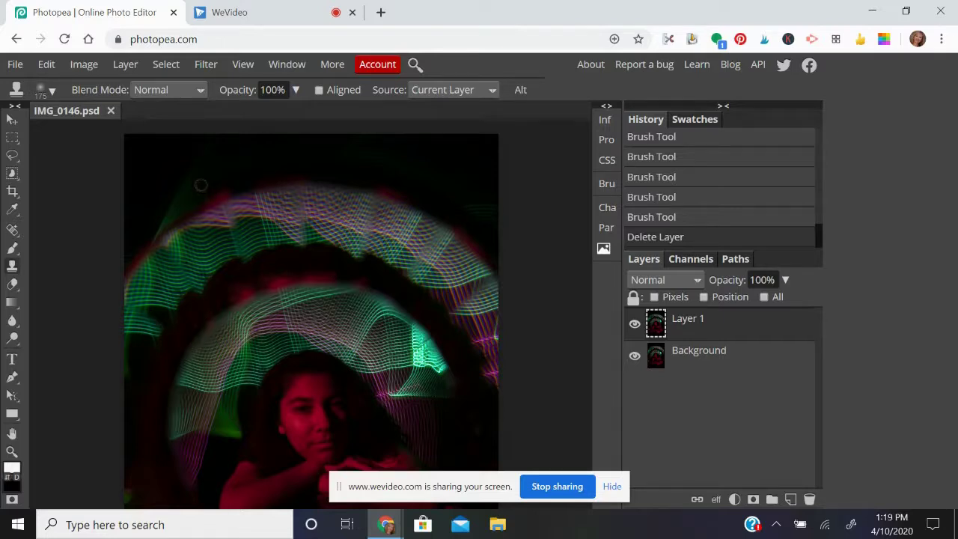
{"action": "key", "text": "XF86AudioLowerVolume"}
{"action": "key", "text": "XF86AudioLowerVolume"}
{"action": "scroll", "coordinate": [535, 376], "scroll_direction": "down", "scroll_amount": 3}
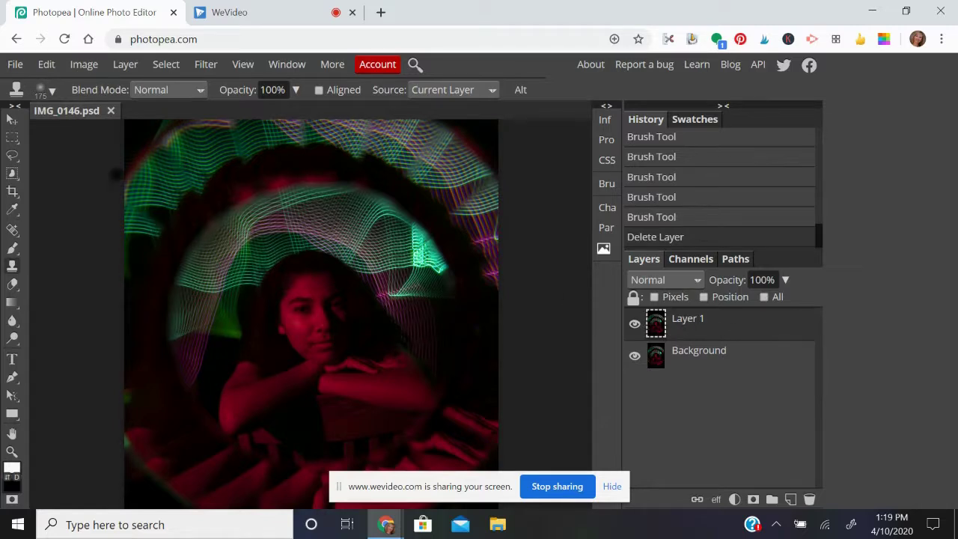
Step: Apply a Hue/Saturation adjustment to Layer 1 with the Master hue set to 130
{"action": "left_click", "coordinate": [12, 121]}
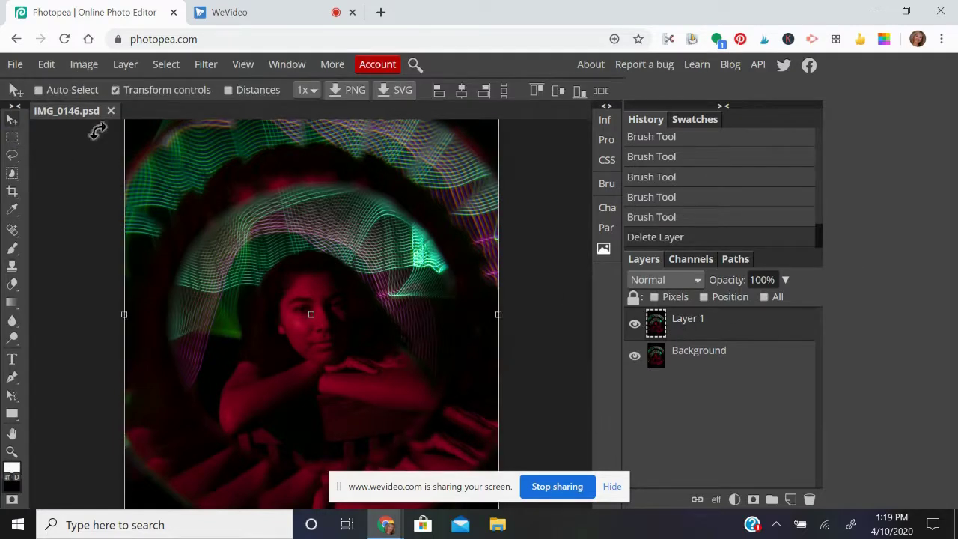
{"action": "left_click", "coordinate": [88, 67]}
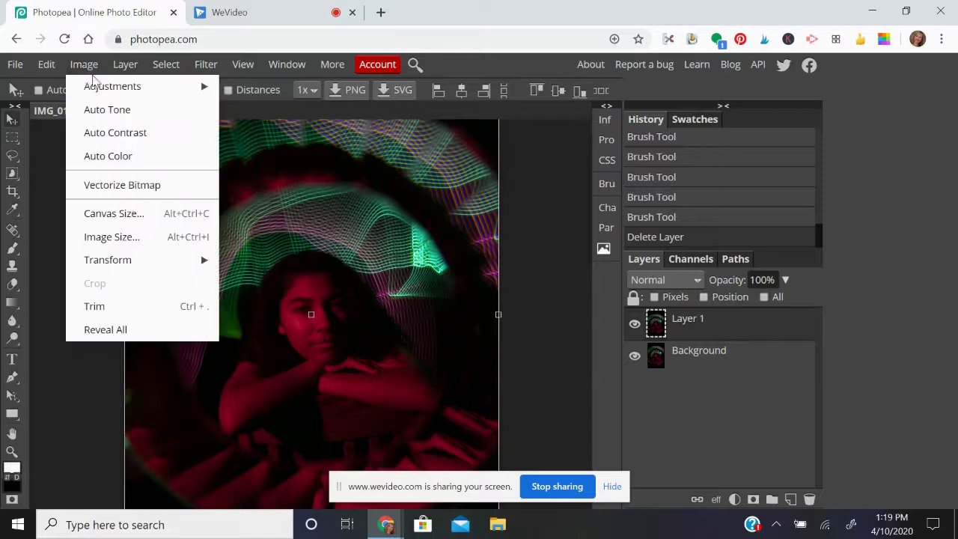
{"action": "mouse_move", "coordinate": [98, 90]}
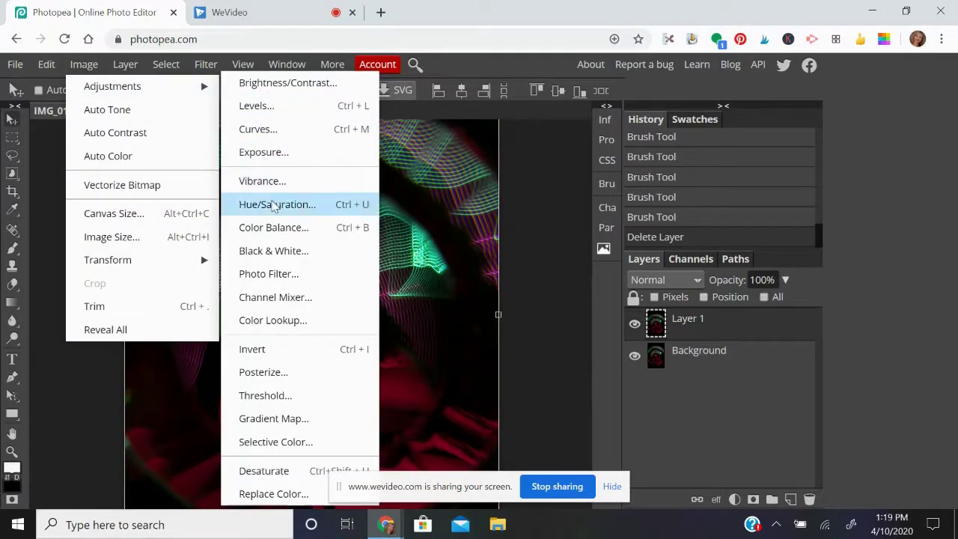
{"action": "left_click", "coordinate": [274, 205]}
{"action": "left_click_drag", "start_coordinate": [290, 170], "coordinate": [775, 137]}
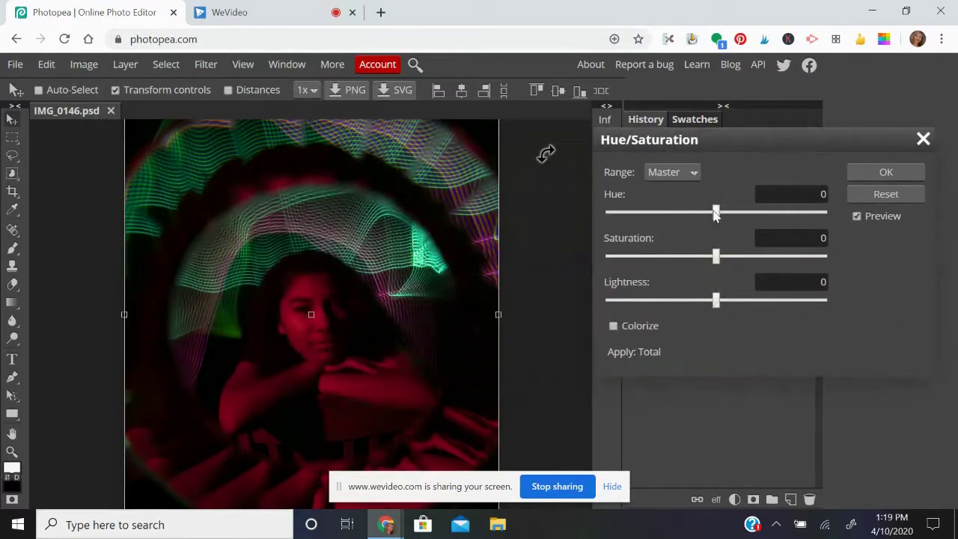
{"action": "left_click_drag", "start_coordinate": [716, 213], "coordinate": [794, 211]}
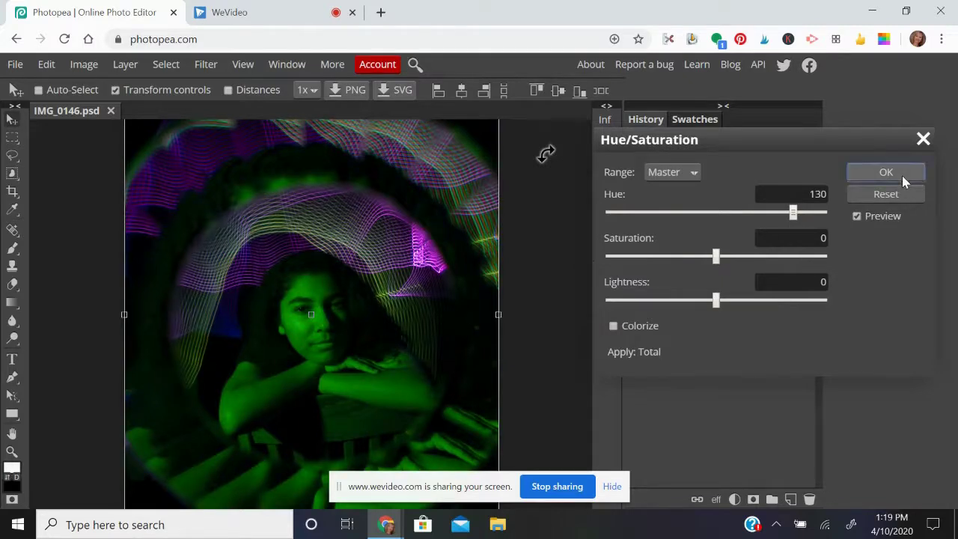
{"action": "left_click", "coordinate": [900, 173]}
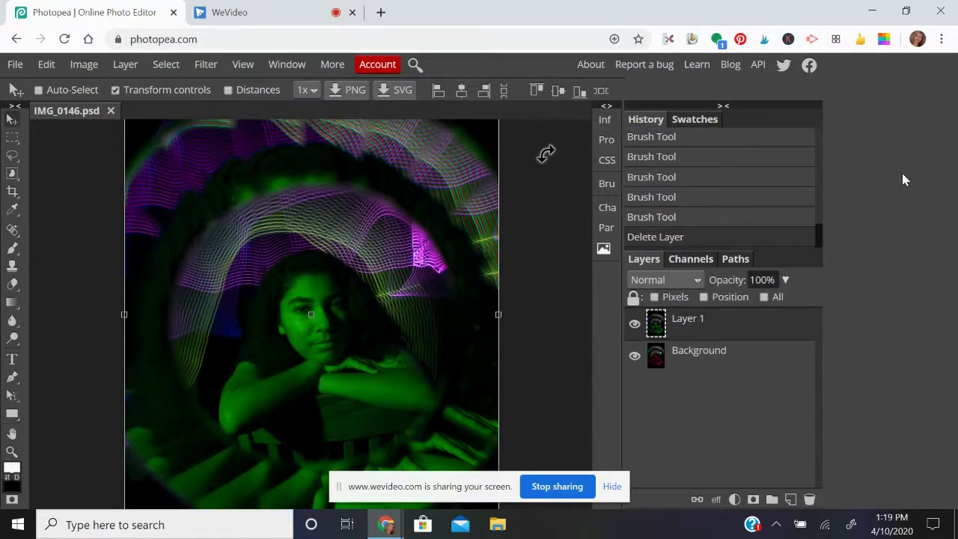
Step: Add a Brightness/Contrast adjustment layer above Layer 1 with brightness 62 and contrast 21
{"action": "left_click", "coordinate": [734, 499]}
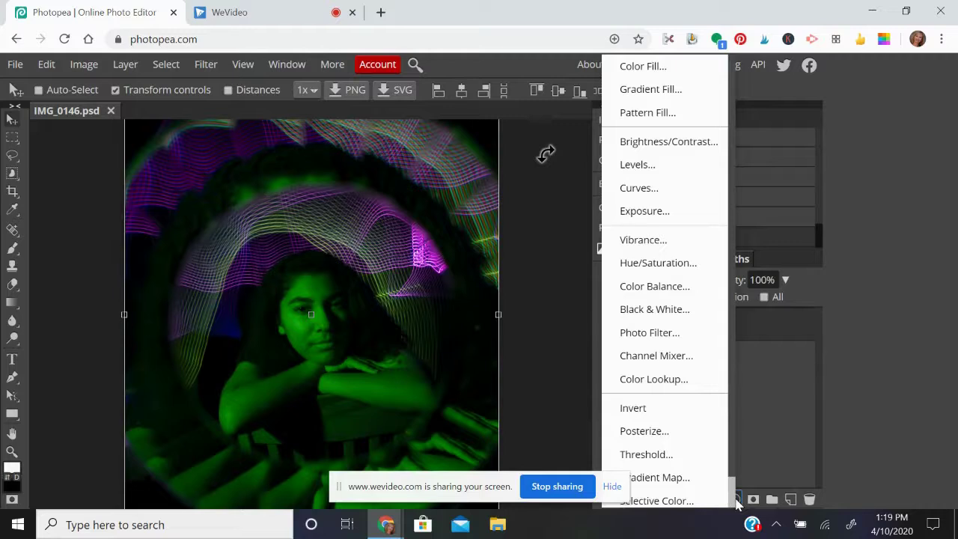
{"action": "left_click", "coordinate": [703, 144]}
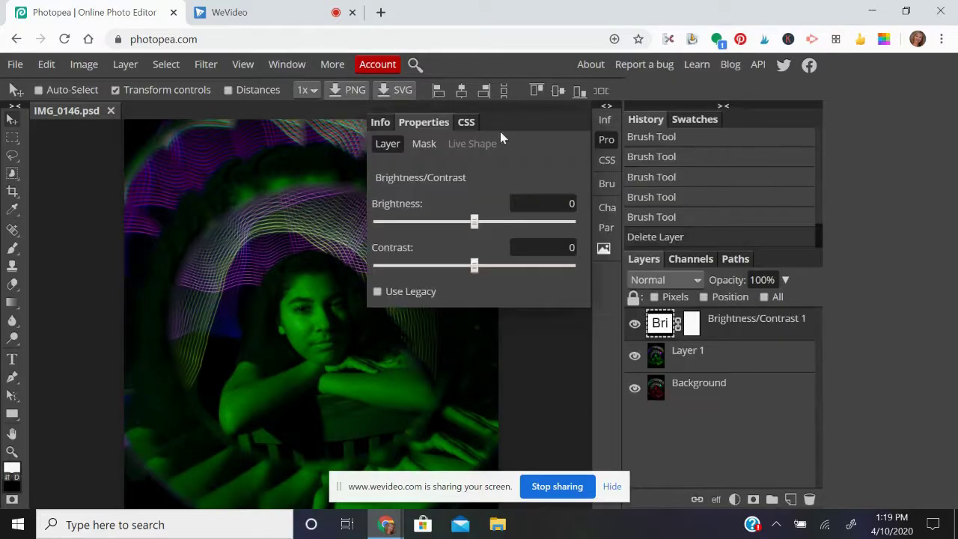
{"action": "left_click_drag", "start_coordinate": [478, 230], "coordinate": [518, 232]}
{"action": "left_click_drag", "start_coordinate": [476, 270], "coordinate": [495, 270]}
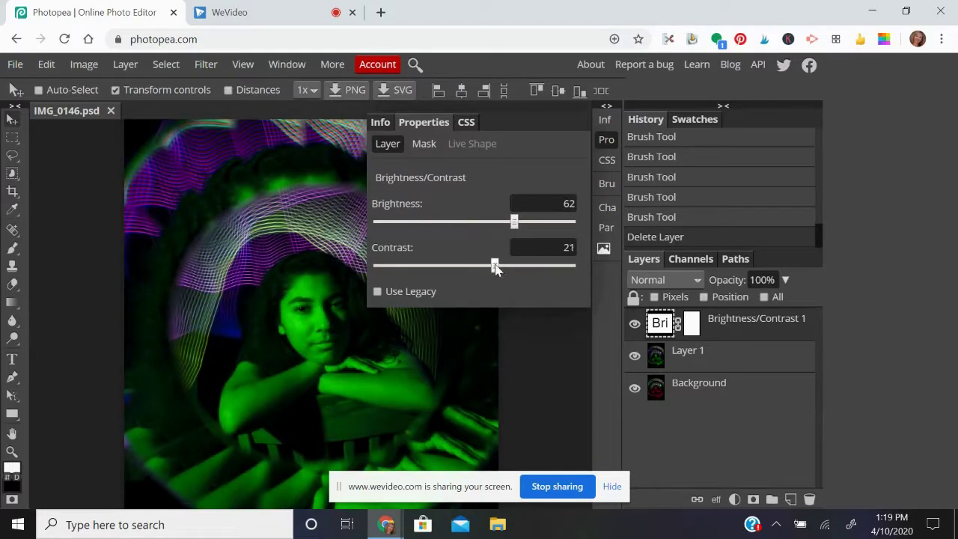
{"action": "left_click", "coordinate": [606, 143]}
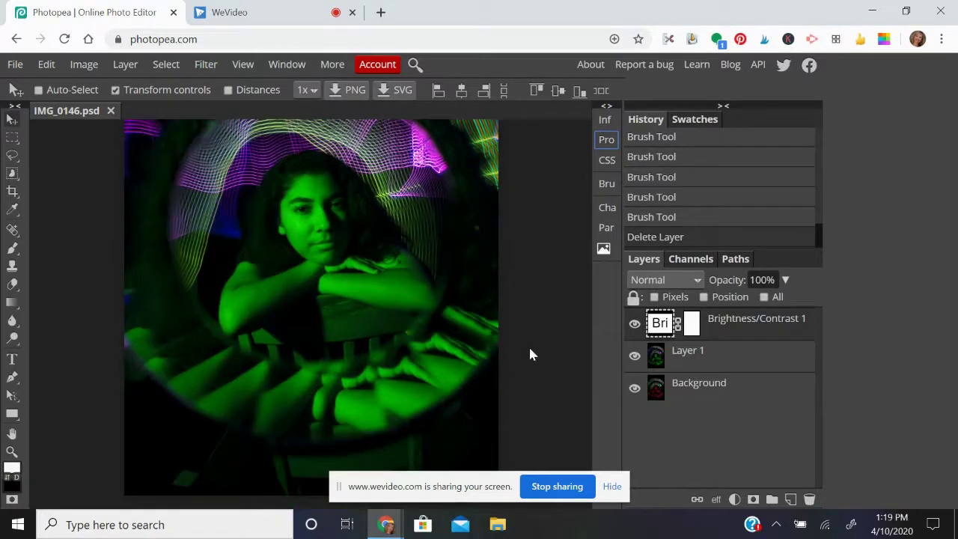
Step: Clone out the remaining specks in the dark area near the photo's right edge on Layer 1 with the 175 px Clone Stamp
{"action": "scroll", "coordinate": [528, 357], "scroll_direction": "up", "scroll_amount": 3}
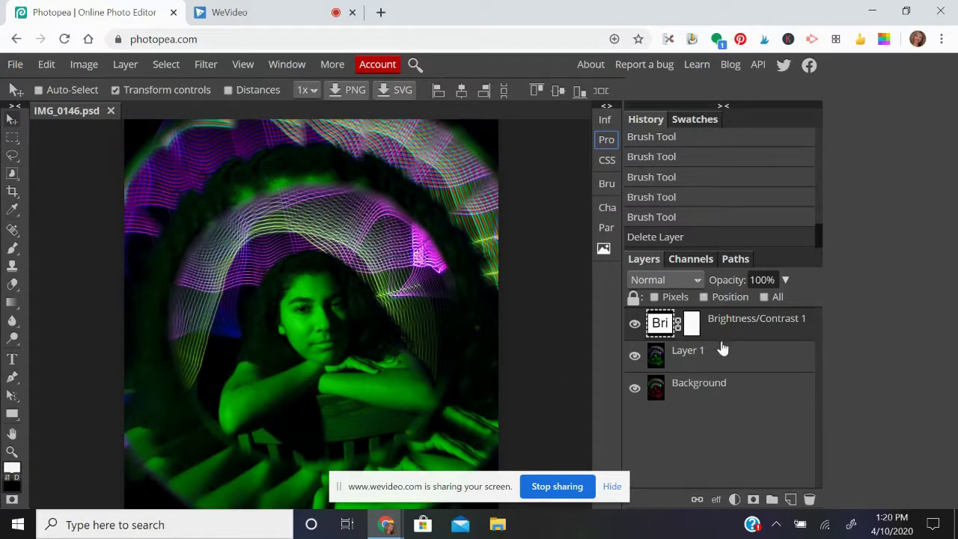
{"action": "left_click", "coordinate": [658, 354]}
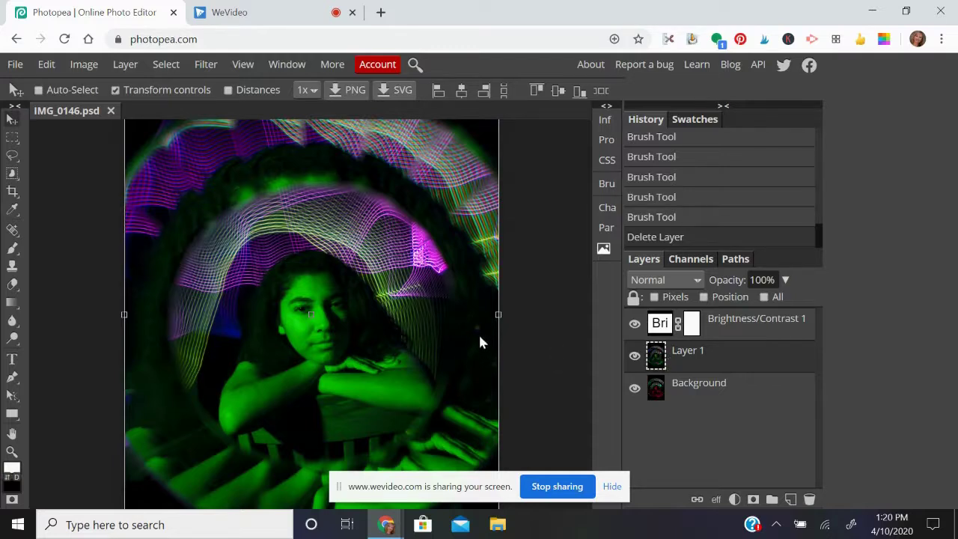
{"action": "left_click", "coordinate": [15, 270]}
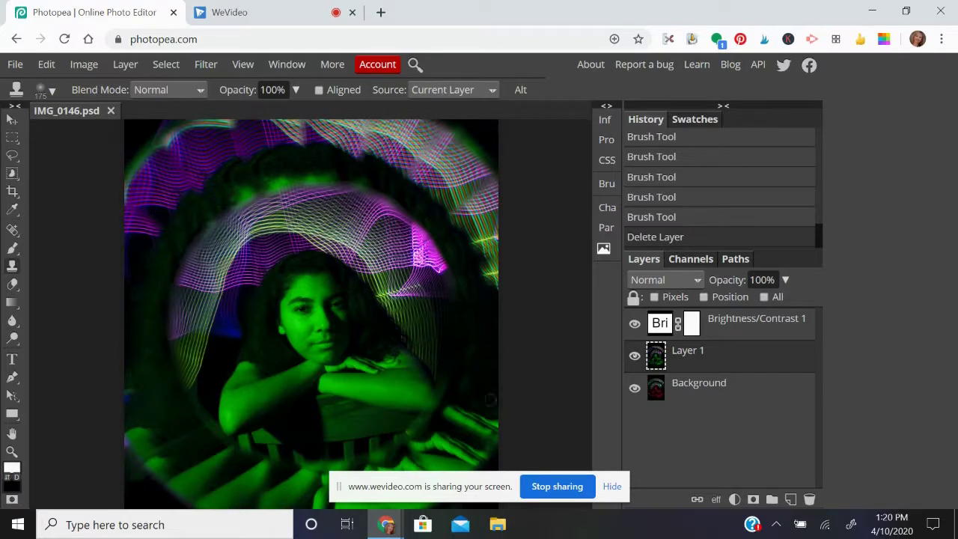
{"action": "left_click", "coordinate": [490, 399]}
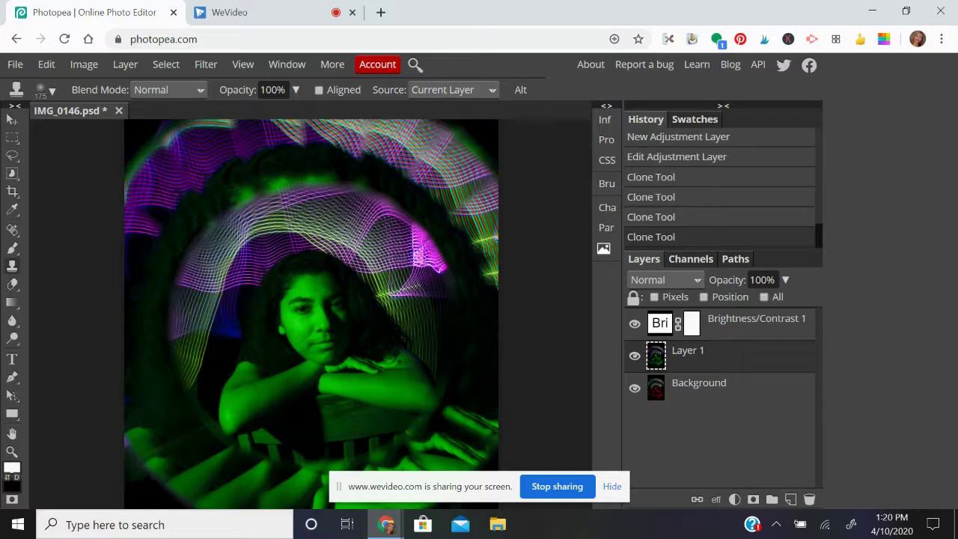
{"action": "key", "text": "ctrl+minus"}
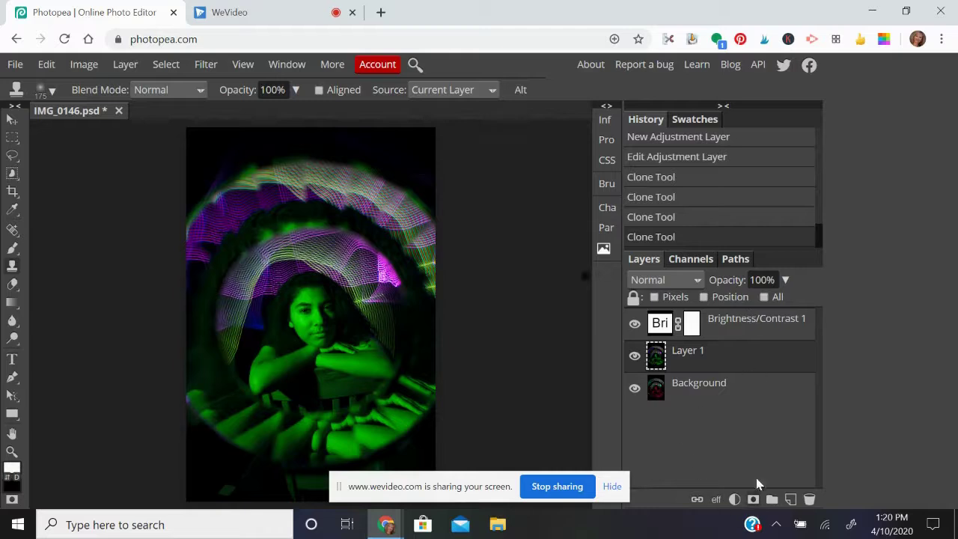
Step: Add a layer mask to Layer 1 and set up a soft round Brush at 1200 px with 0% hardness
{"action": "left_click", "coordinate": [752, 499]}
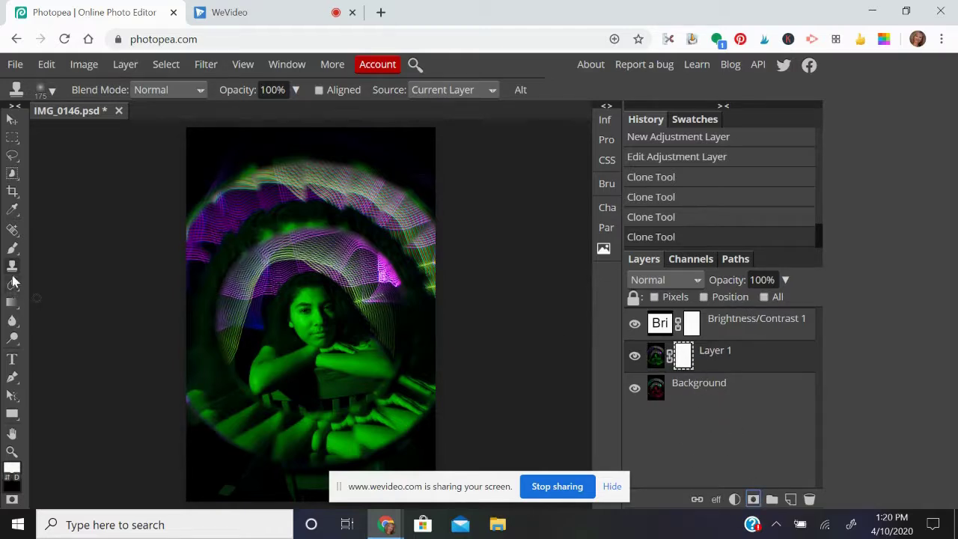
{"action": "left_click", "coordinate": [13, 251]}
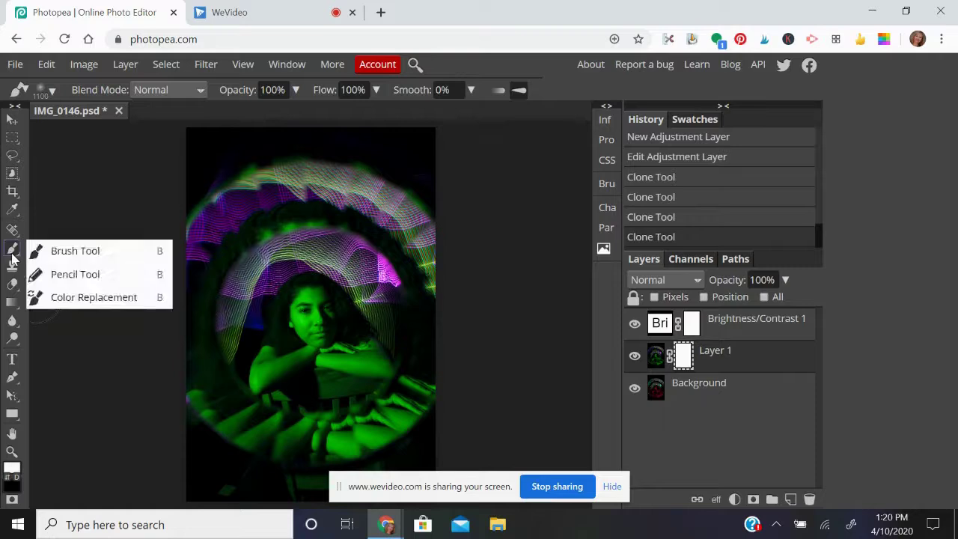
{"action": "left_click", "coordinate": [48, 253]}
{"action": "left_click", "coordinate": [54, 90]}
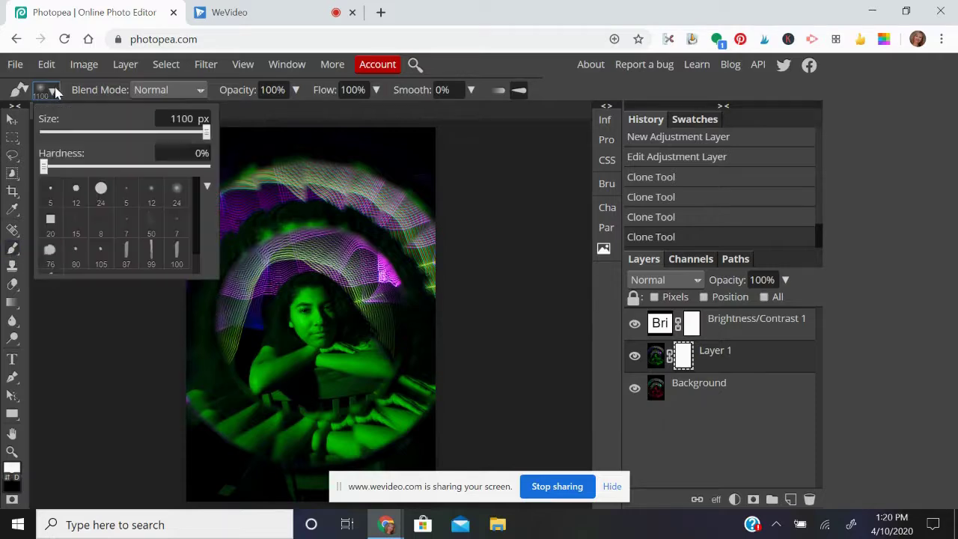
{"action": "left_click", "coordinate": [179, 193]}
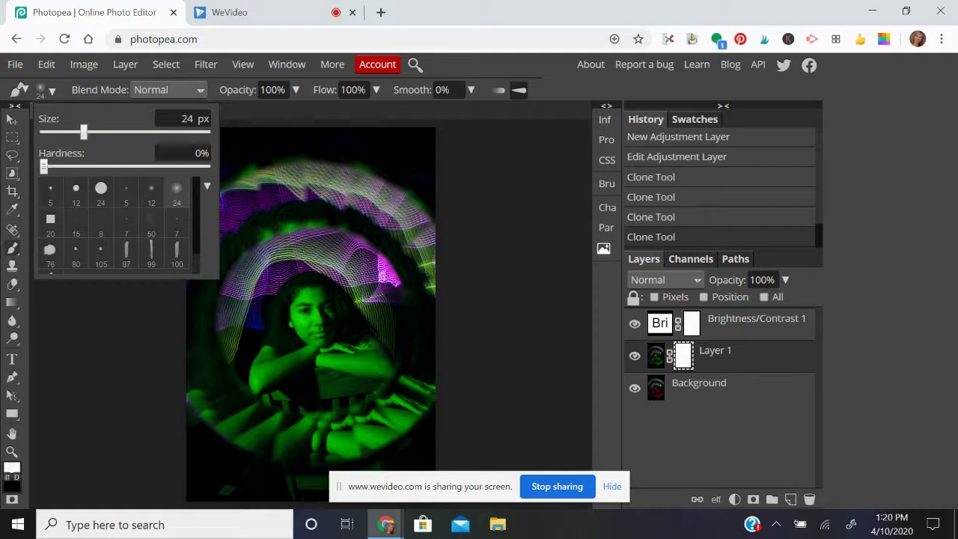
{"action": "key", "text": "Escape"}
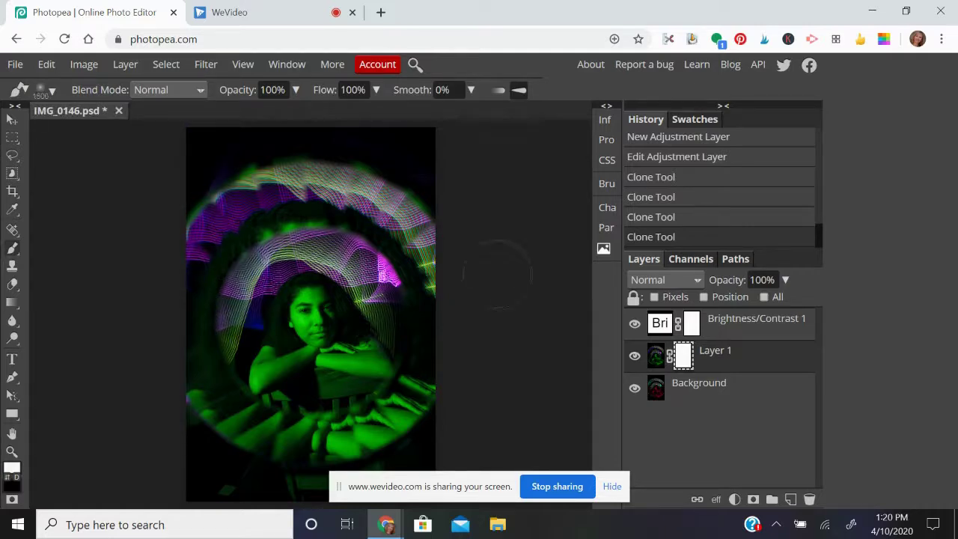
{"action": "key", "text": "bracketleft"}
{"action": "key", "text": "bracketleft"}
{"action": "key", "text": "bracketleft"}
Step: Paint black over the girl's face and hair on Layer 1's mask to reveal the red original beneath
{"action": "left_click", "coordinate": [7, 477]}
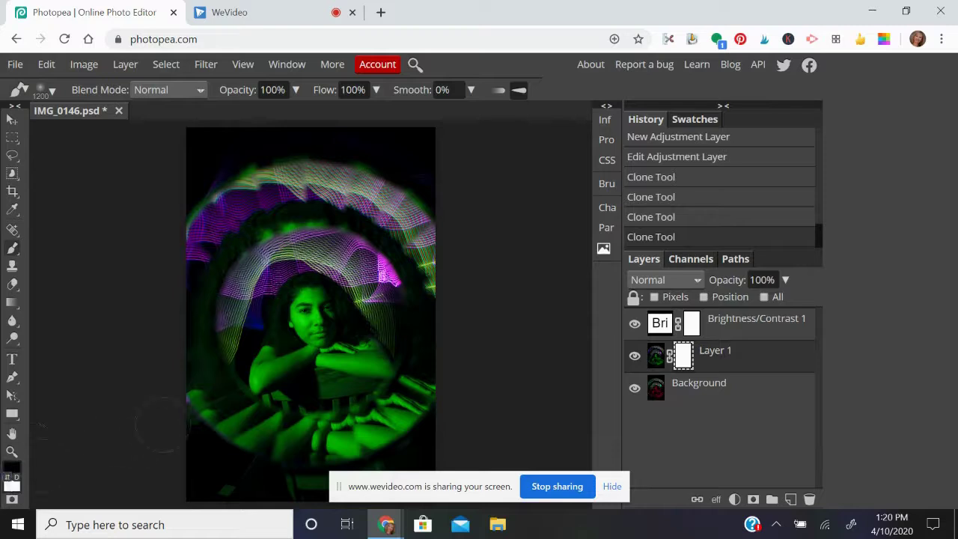
{"action": "left_click_drag", "start_coordinate": [242, 365], "coordinate": [247, 337]}
{"action": "left_click_drag", "start_coordinate": [289, 308], "coordinate": [288, 337]}
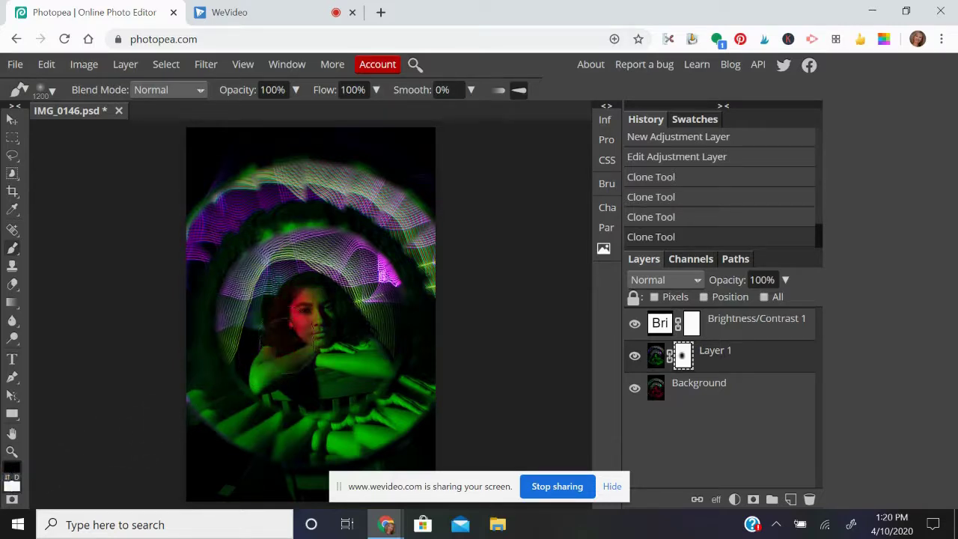
Step: Set the brush opacity to 71% and paint black on Layer 1's mask over the photo's left side and upper light arcs
{"action": "left_click", "coordinate": [296, 90]}
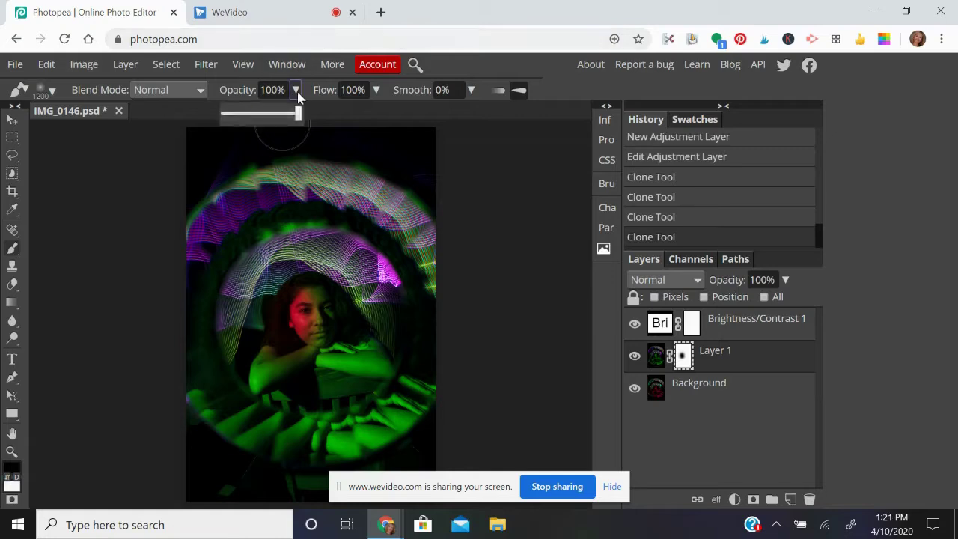
{"action": "left_click", "coordinate": [267, 113]}
{"action": "left_click_drag", "start_coordinate": [267, 116], "coordinate": [278, 118]}
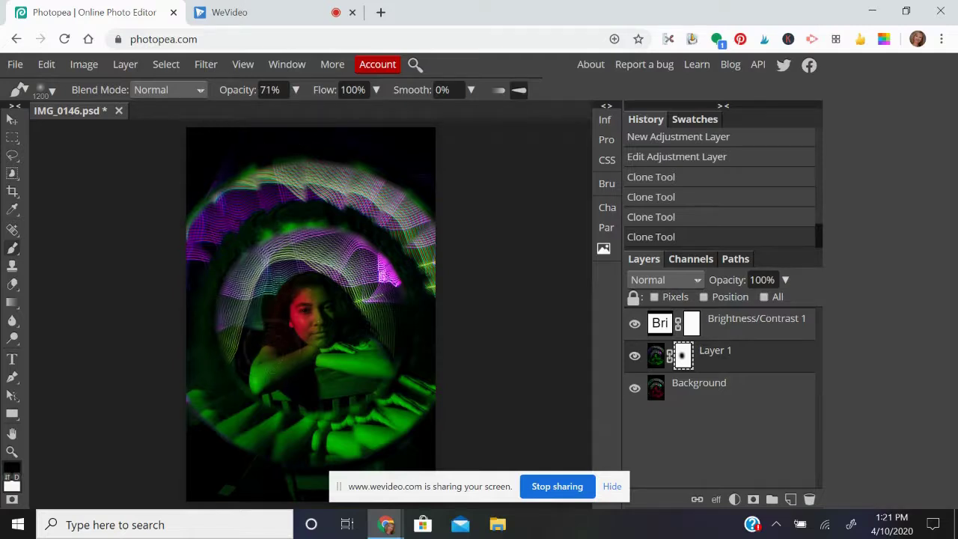
{"action": "mouse_move", "coordinate": [284, 313]}
{"action": "left_mouse_down"}
{"action": "mouse_move", "coordinate": [277, 337]}
{"action": "mouse_move", "coordinate": [303, 370]}
{"action": "mouse_move", "coordinate": [232, 378]}
{"action": "mouse_move", "coordinate": [247, 359]}
{"action": "mouse_move", "coordinate": [279, 366]}
{"action": "mouse_move", "coordinate": [190, 392]}
{"action": "mouse_move", "coordinate": [299, 329]}
{"action": "left_mouse_up"}
{"action": "mouse_move", "coordinate": [268, 255]}
{"action": "left_mouse_down"}
{"action": "mouse_move", "coordinate": [183, 321]}
{"action": "mouse_move", "coordinate": [224, 233]}
{"action": "left_mouse_up"}
{"action": "mouse_move", "coordinate": [246, 169]}
{"action": "left_mouse_down"}
{"action": "mouse_move", "coordinate": [267, 185]}
{"action": "mouse_move", "coordinate": [218, 212]}
{"action": "mouse_move", "coordinate": [140, 291]}
{"action": "mouse_move", "coordinate": [334, 154]}
{"action": "mouse_move", "coordinate": [374, 159]}
{"action": "mouse_move", "coordinate": [294, 208]}
{"action": "mouse_move", "coordinate": [352, 196]}
{"action": "mouse_move", "coordinate": [402, 228]}
{"action": "mouse_move", "coordinate": [432, 278]}
{"action": "mouse_move", "coordinate": [419, 288]}
{"action": "mouse_move", "coordinate": [351, 224]}
{"action": "left_mouse_up"}
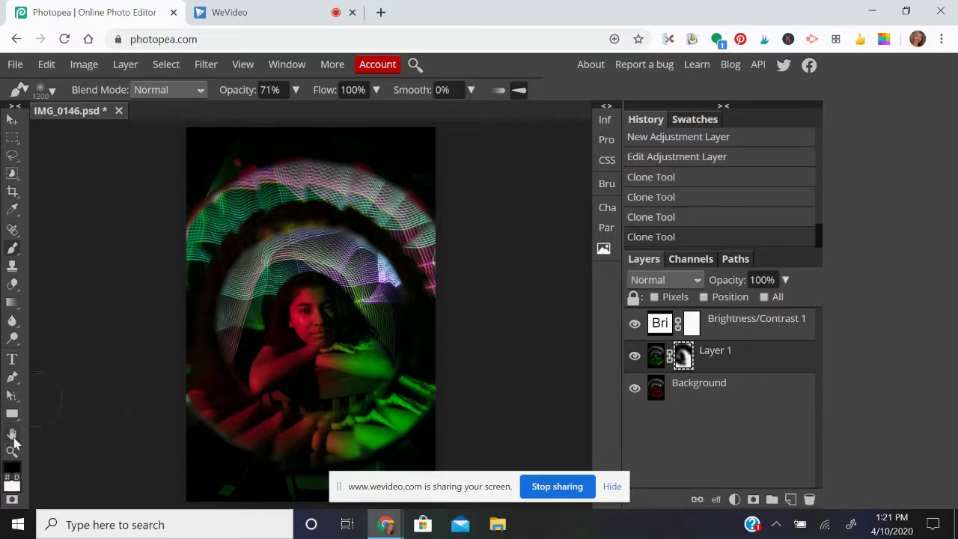
Step: Paint white on Layer 1's mask over the chair and up past the girl's arm to restore the green, and return the foreground to black
{"action": "left_click", "coordinate": [6, 476]}
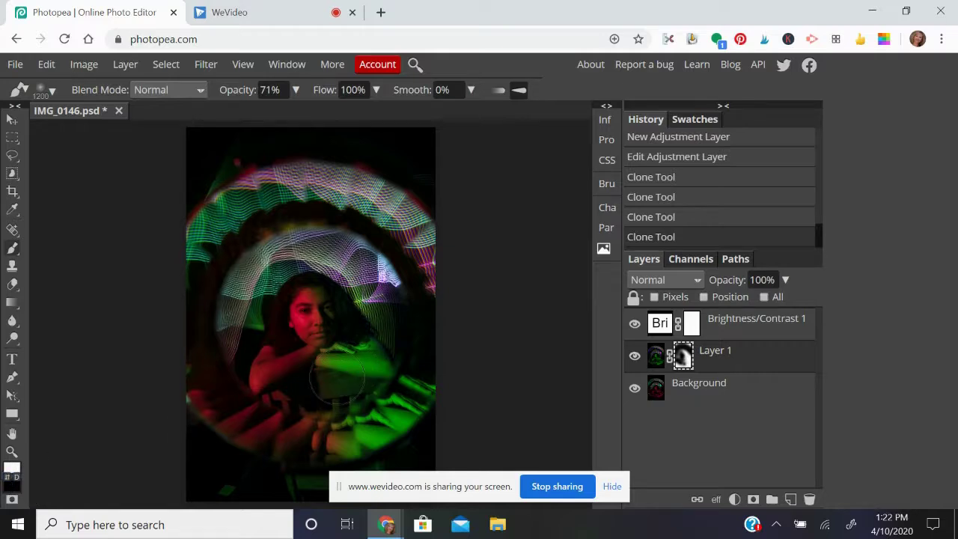
{"action": "mouse_move", "coordinate": [338, 378]}
{"action": "left_mouse_down"}
{"action": "mouse_move", "coordinate": [309, 390]}
{"action": "mouse_move", "coordinate": [333, 382]}
{"action": "mouse_move", "coordinate": [338, 296]}
{"action": "left_mouse_up"}
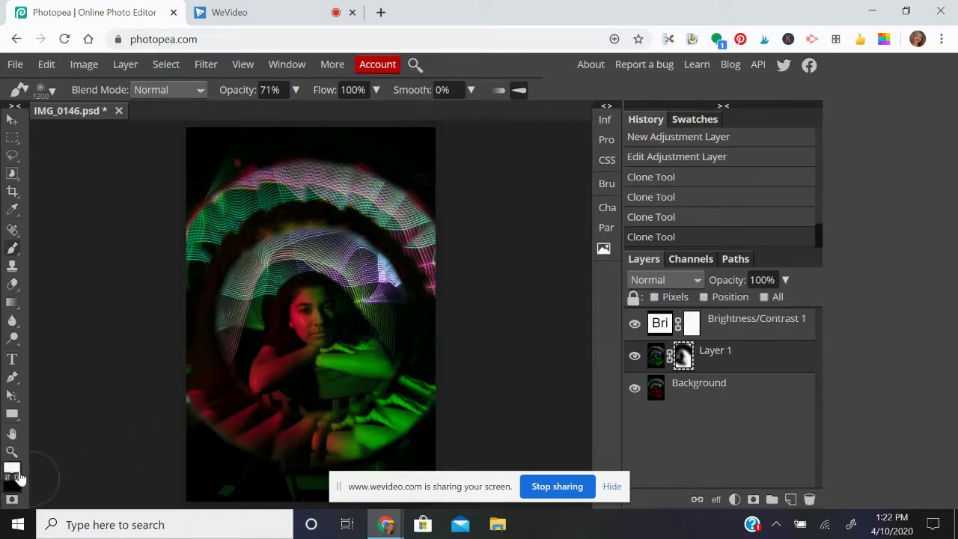
{"action": "left_click", "coordinate": [18, 477]}
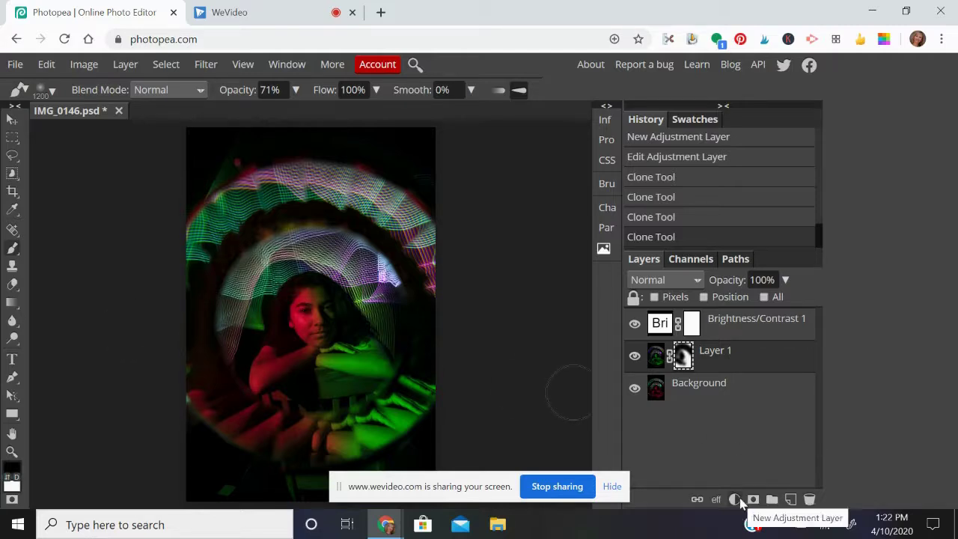
Step: Add a Color Fill adjustment layer and move it above the Brightness/Contrast 1 layer
{"action": "left_click", "coordinate": [736, 500]}
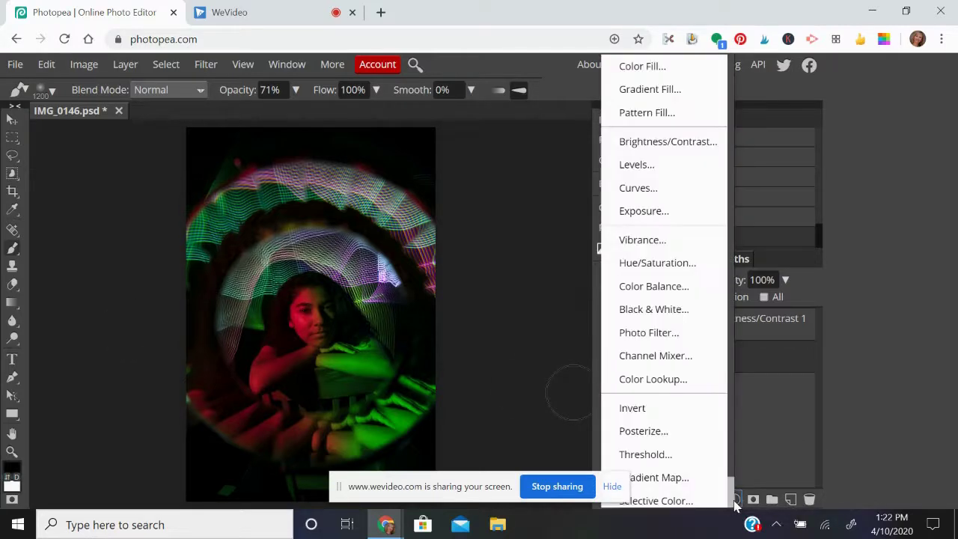
{"action": "left_click", "coordinate": [666, 67]}
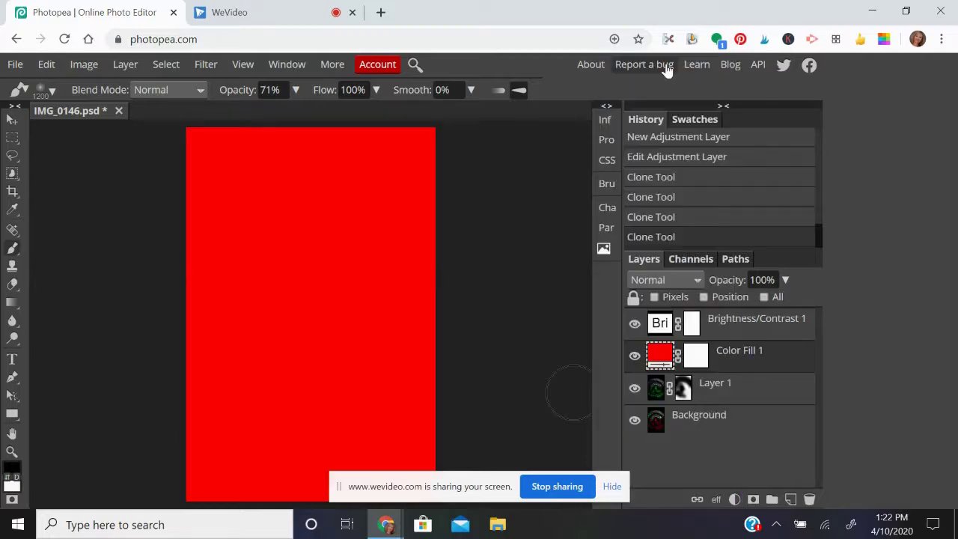
{"action": "left_click_drag", "start_coordinate": [752, 358], "coordinate": [755, 316]}
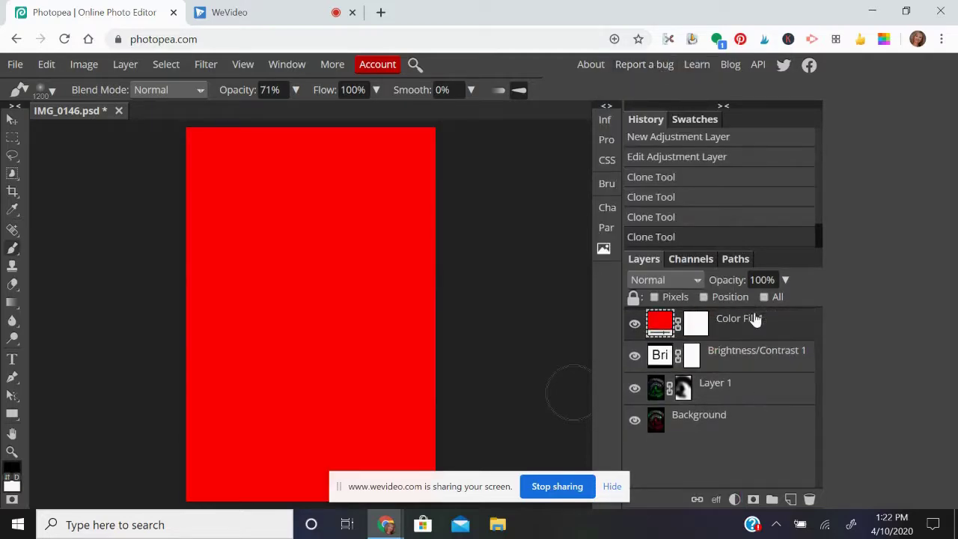
Step: Change the Color Fill 1 layer's colour to black
{"action": "double_click", "coordinate": [663, 330]}
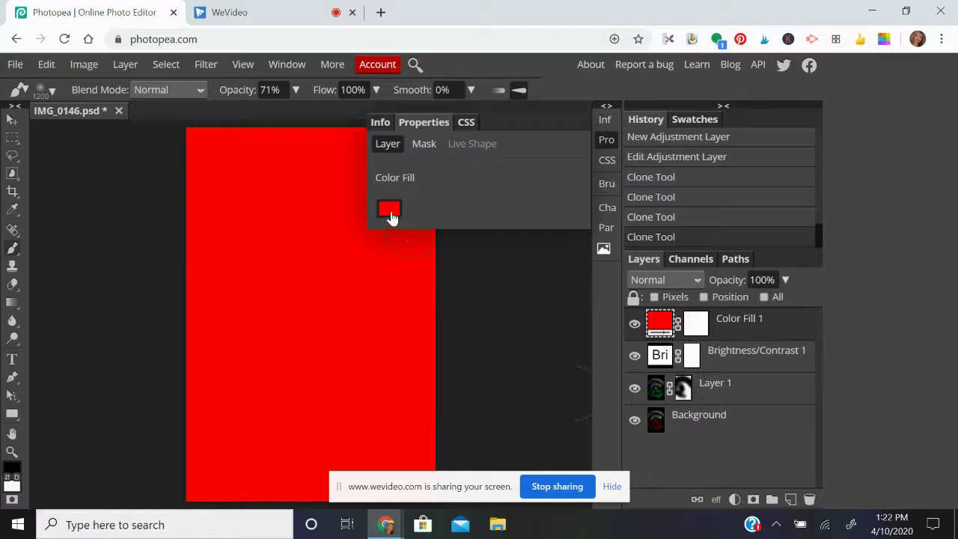
{"action": "left_click", "coordinate": [389, 212]}
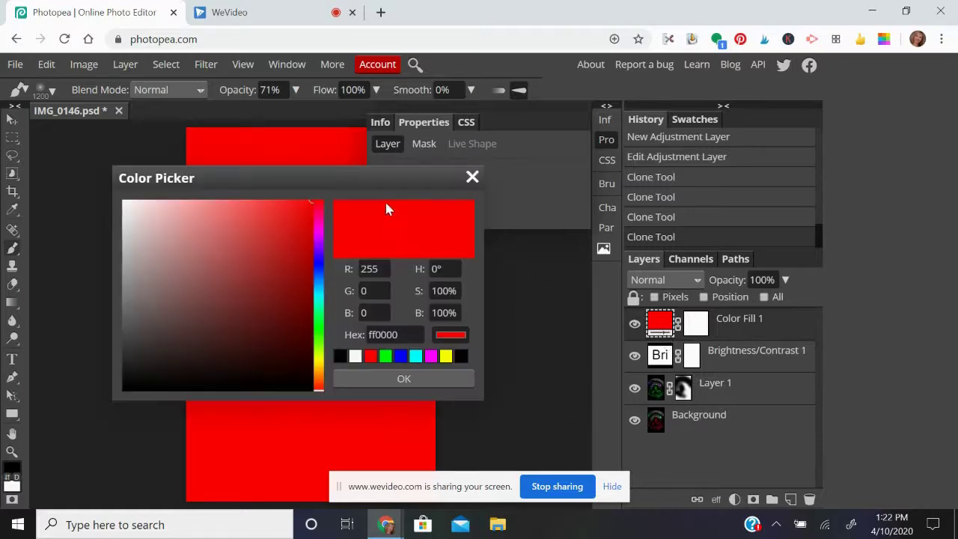
{"action": "left_click", "coordinate": [306, 384]}
{"action": "left_click", "coordinate": [404, 378]}
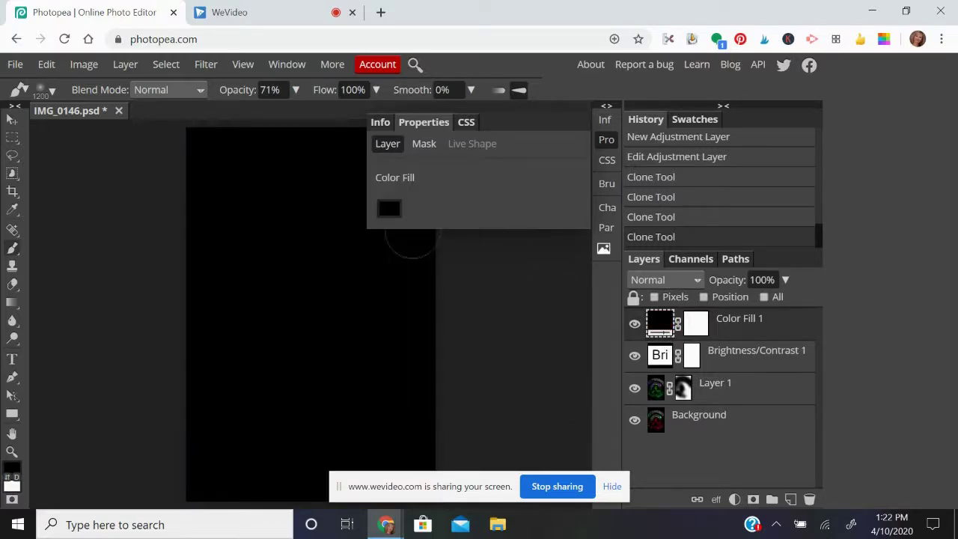
{"action": "left_click", "coordinate": [608, 141]}
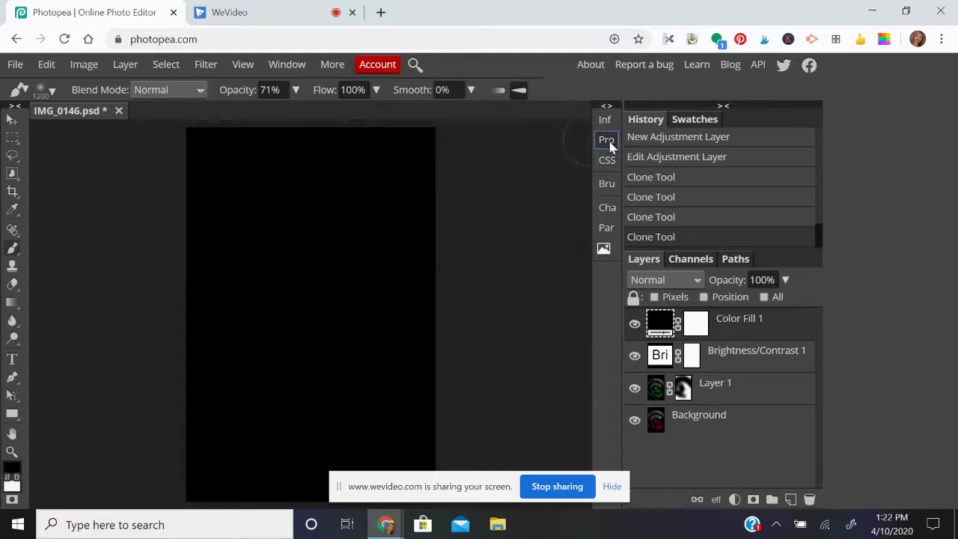
Step: Paint black on the Color Fill 1 mask over the photo's centre with a 4500 px brush at 71% opacity, revealing the portrait within a dark vignette
{"action": "left_click", "coordinate": [695, 322]}
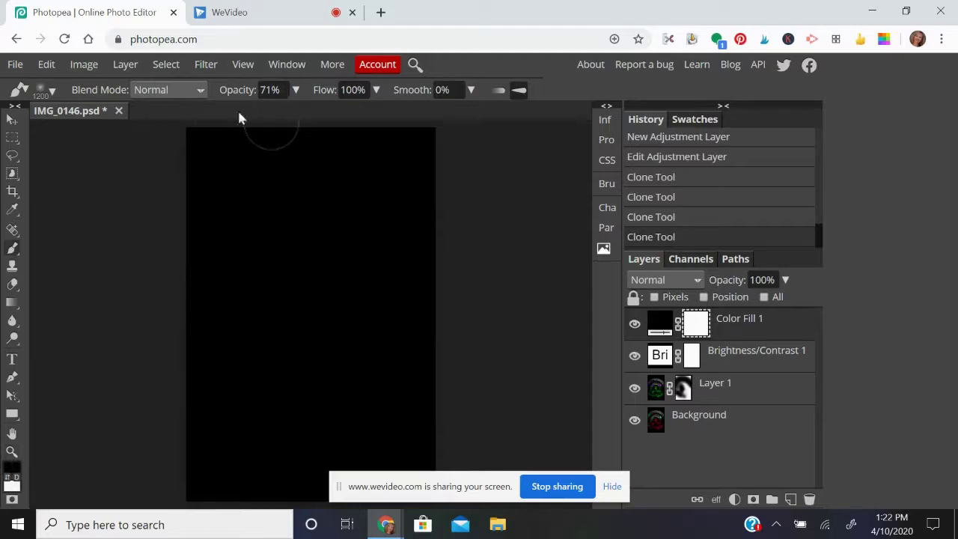
{"action": "key", "text": "bracketright"}
{"action": "key", "text": "bracketright"}
{"action": "key", "text": "bracketright"}
{"action": "key", "text": "bracketright"}
{"action": "key", "text": "bracketright"}
{"action": "key", "text": "bracketright"}
{"action": "key", "text": "bracketright"}
{"action": "key", "text": "bracketright"}
{"action": "key", "text": "bracketright"}
{"action": "key", "text": "bracketright"}
{"action": "key", "text": "bracketright"}
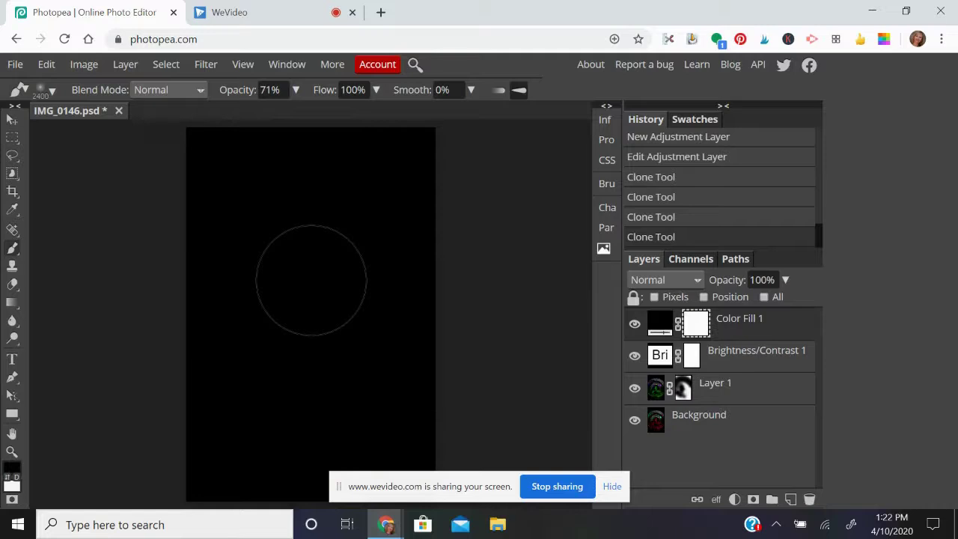
{"action": "key", "text": "bracketright"}
{"action": "key", "text": "bracketright"}
{"action": "key", "text": "bracketright"}
{"action": "key", "text": "bracketright"}
{"action": "key", "text": "bracketright"}
{"action": "key", "text": "bracketright"}
{"action": "key", "text": "bracketright"}
{"action": "key", "text": "bracketright"}
{"action": "key", "text": "bracketright"}
{"action": "key", "text": "bracketright"}
{"action": "key", "text": "bracketright"}
{"action": "key", "text": "bracketright"}
{"action": "key", "text": "bracketright"}
{"action": "key", "text": "bracketright"}
{"action": "key", "text": "bracketright"}
{"action": "key", "text": "bracketright"}
{"action": "key", "text": "bracketright"}
{"action": "key", "text": "bracketright"}
{"action": "key", "text": "bracketright"}
{"action": "key", "text": "bracketright"}
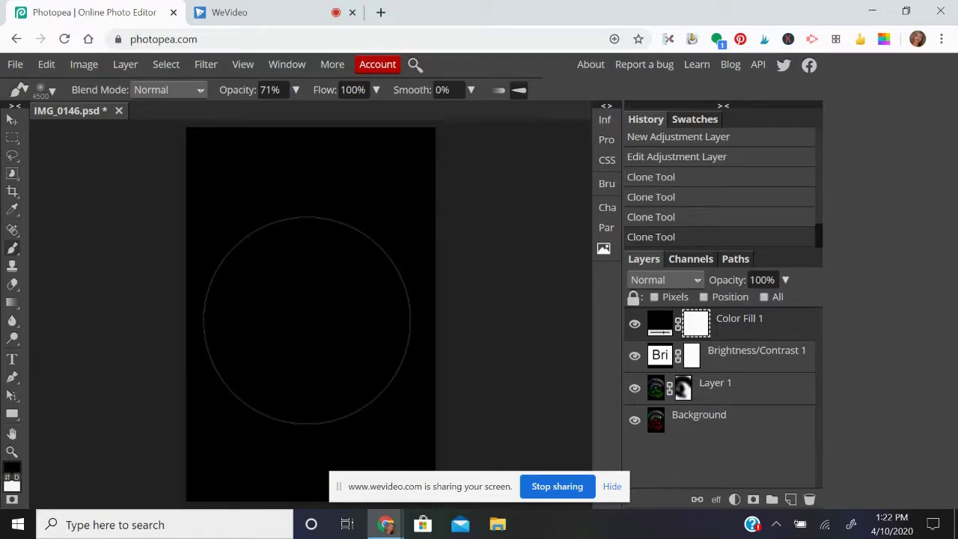
{"action": "left_click", "coordinate": [308, 321]}
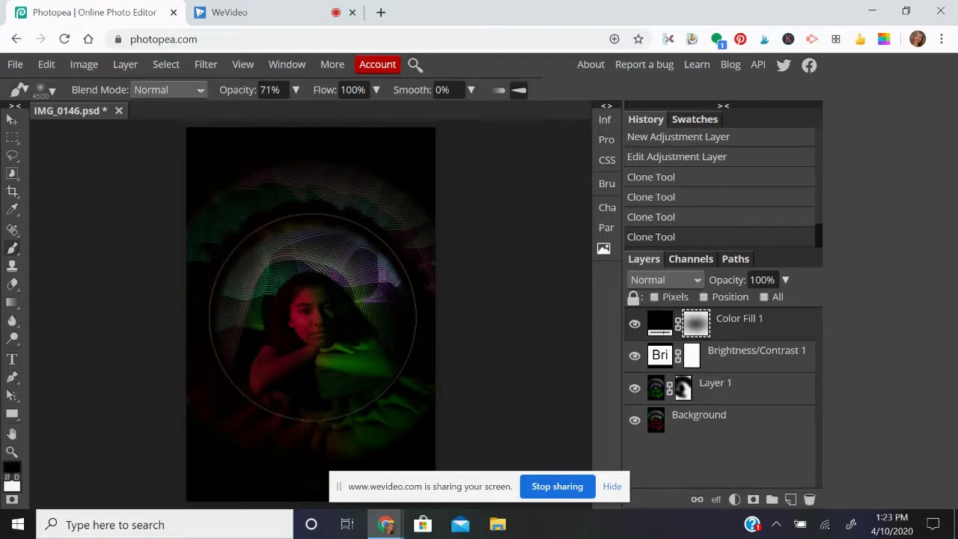
{"action": "left_click", "coordinate": [312, 318]}
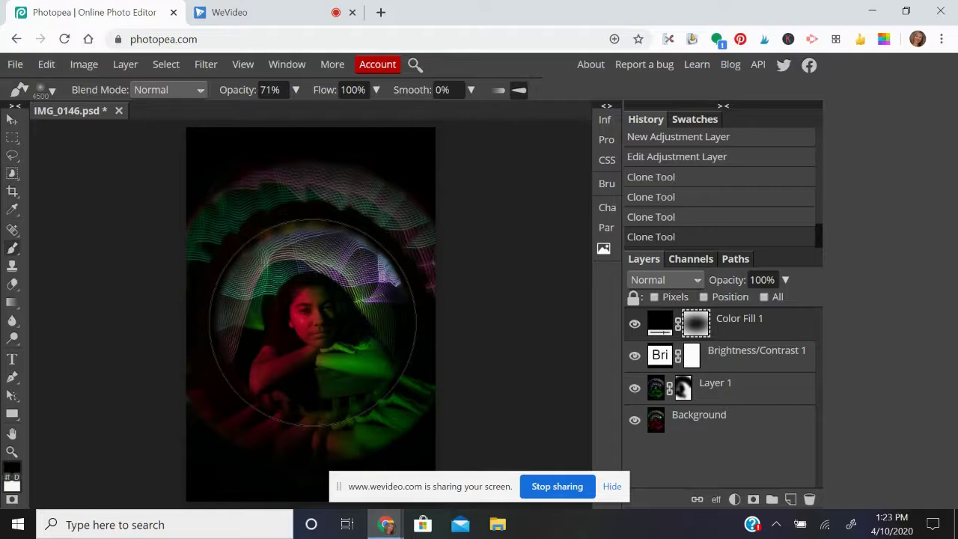
{"action": "left_click", "coordinate": [312, 322]}
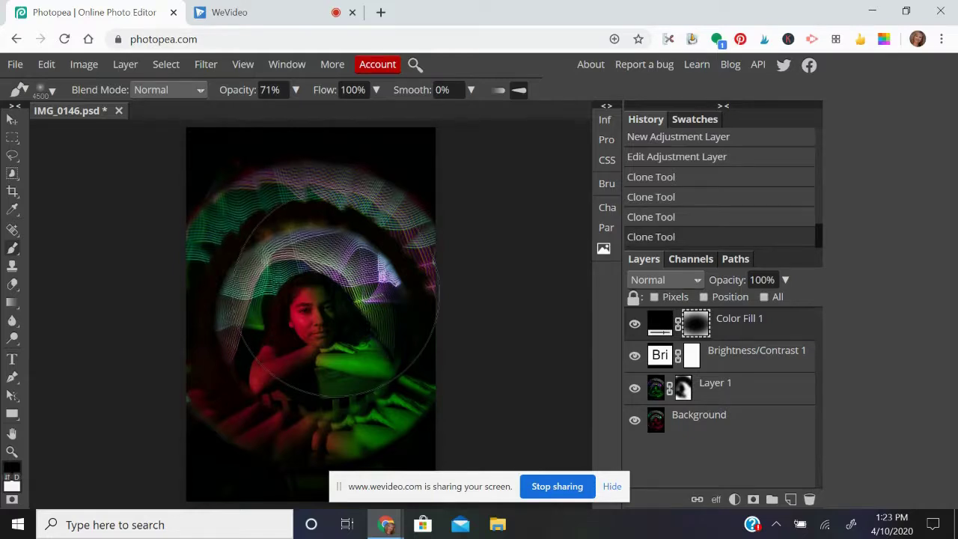
{"action": "left_click_drag", "start_coordinate": [337, 298], "coordinate": [341, 224]}
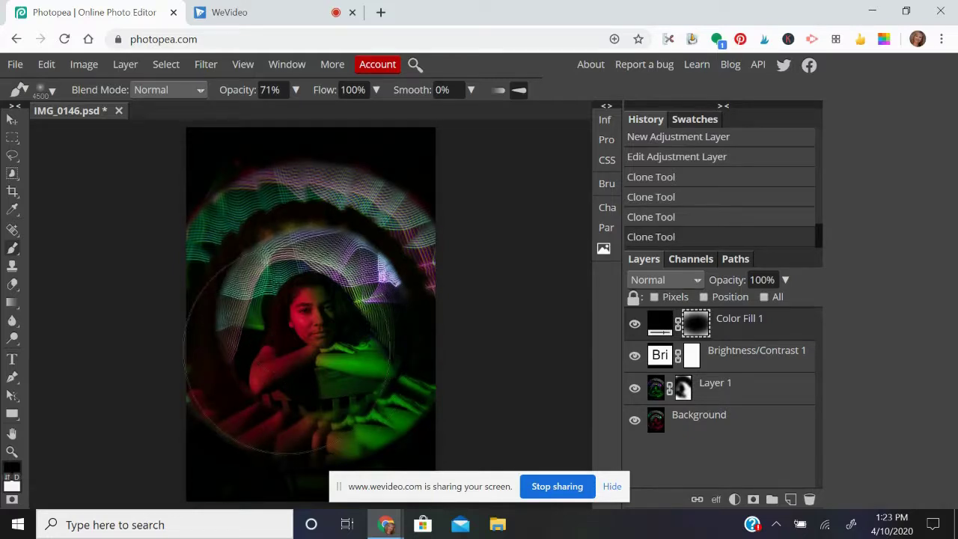
{"action": "left_click_drag", "start_coordinate": [286, 344], "coordinate": [306, 318]}
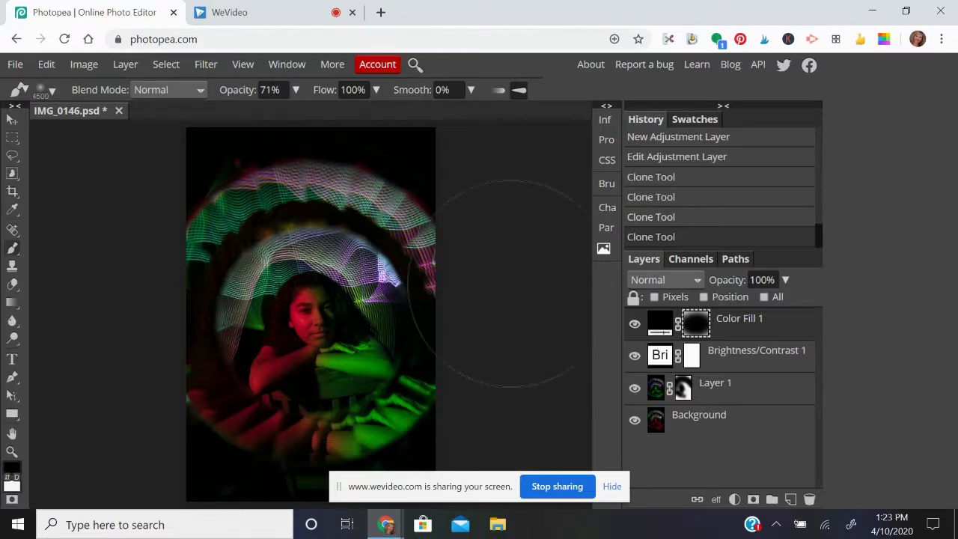
Step: Paint white on the Color Fill 1 mask around the photo's corners and edges, reducing the brush to 900 px, to darken stray light
{"action": "key", "text": "ctrl+minus"}
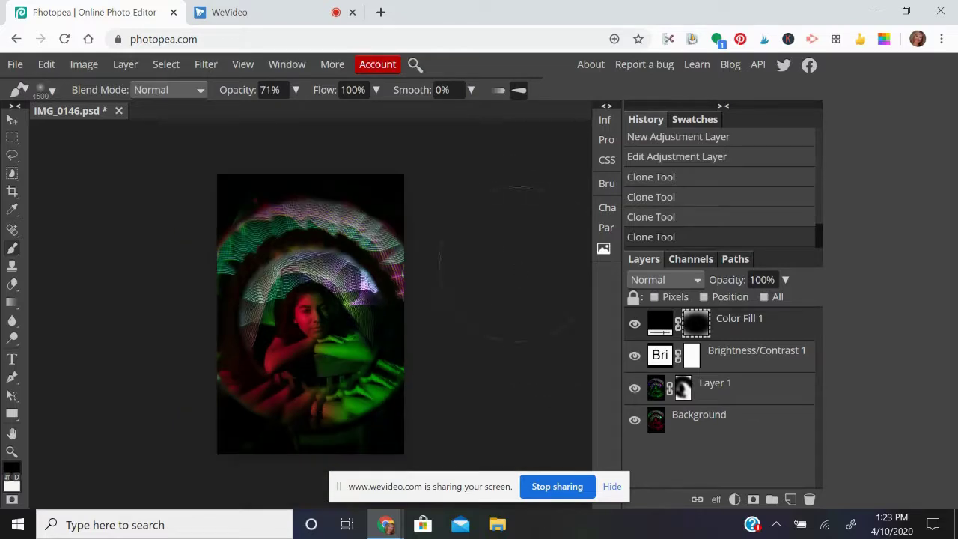
{"action": "left_click", "coordinate": [7, 477]}
{"action": "key", "text": "bracketleft"}
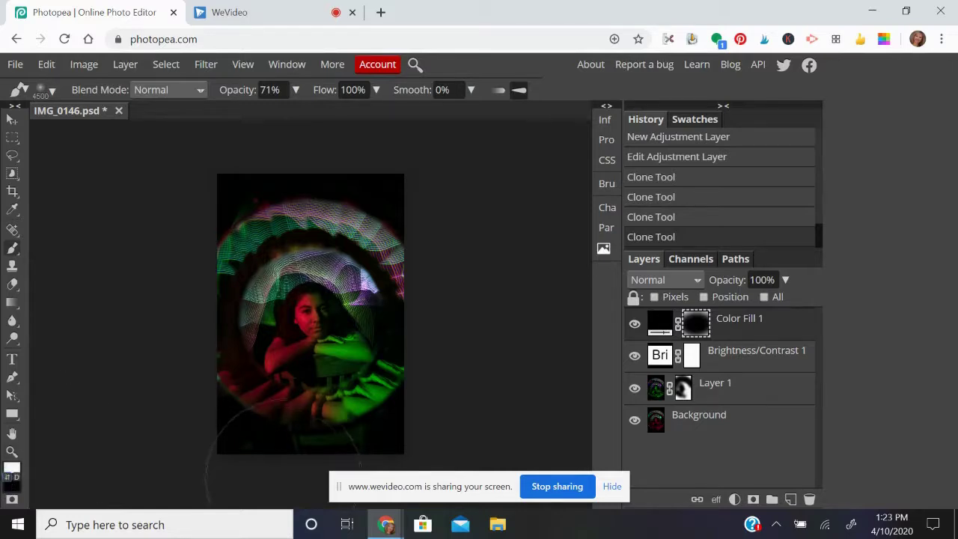
{"action": "key", "text": "bracketleft"}
{"action": "key", "text": "bracketleft"}
{"action": "key", "text": "bracketleft"}
{"action": "key", "text": "bracketleft"}
{"action": "key", "text": "bracketleft"}
{"action": "key", "text": "bracketleft"}
{"action": "key", "text": "bracketleft"}
{"action": "key", "text": "bracketleft"}
{"action": "key", "text": "bracketleft"}
{"action": "key", "text": "bracketleft"}
{"action": "key", "text": "bracketleft"}
{"action": "key", "text": "bracketleft"}
{"action": "key", "text": "bracketleft"}
{"action": "key", "text": "bracketleft"}
{"action": "key", "text": "bracketleft"}
{"action": "key", "text": "bracketleft"}
{"action": "key", "text": "bracketleft"}
{"action": "key", "text": "bracketleft"}
{"action": "key", "text": "bracketleft"}
{"action": "key", "text": "bracketleft"}
{"action": "key", "text": "bracketleft"}
{"action": "key", "text": "bracketleft"}
{"action": "key", "text": "bracketleft"}
{"action": "key", "text": "bracketleft"}
{"action": "key", "text": "bracketleft"}
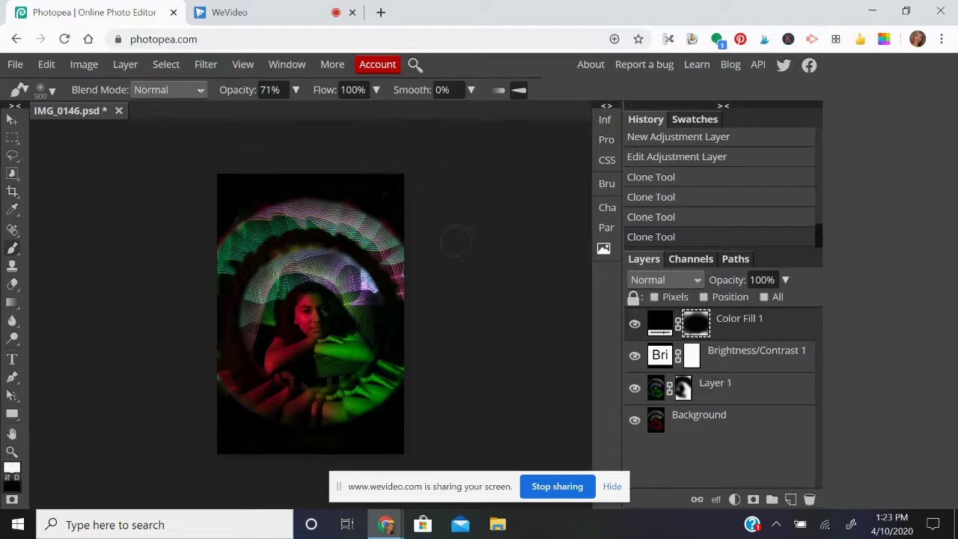
Step: Examine the vignetted photo up close from its upper arcs down to its lower edge
{"action": "key", "text": "ctrl+plus"}
{"action": "key", "text": "ctrl+plus"}
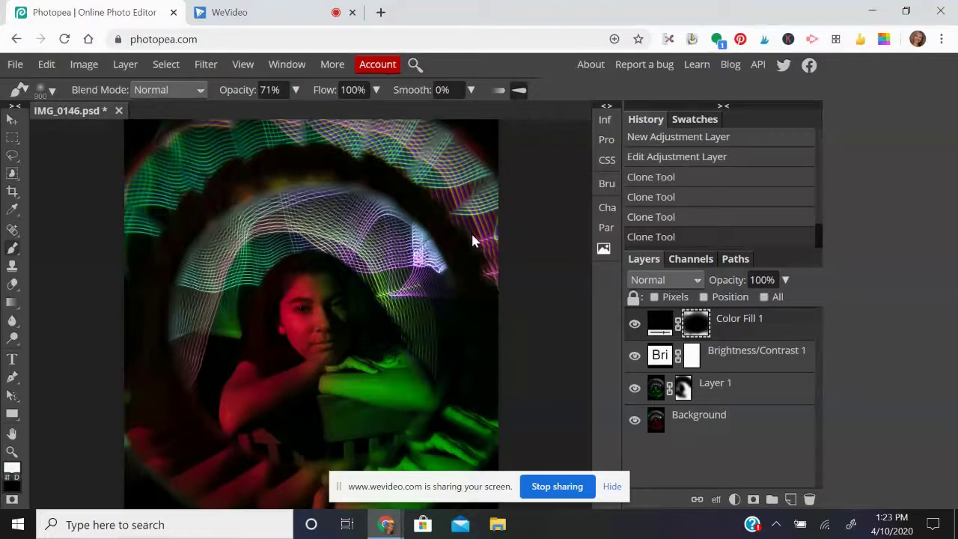
{"action": "scroll", "coordinate": [417, 278], "scroll_direction": "up", "scroll_amount": 1}
{"action": "scroll", "coordinate": [481, 278], "scroll_direction": "down", "scroll_amount": 2}
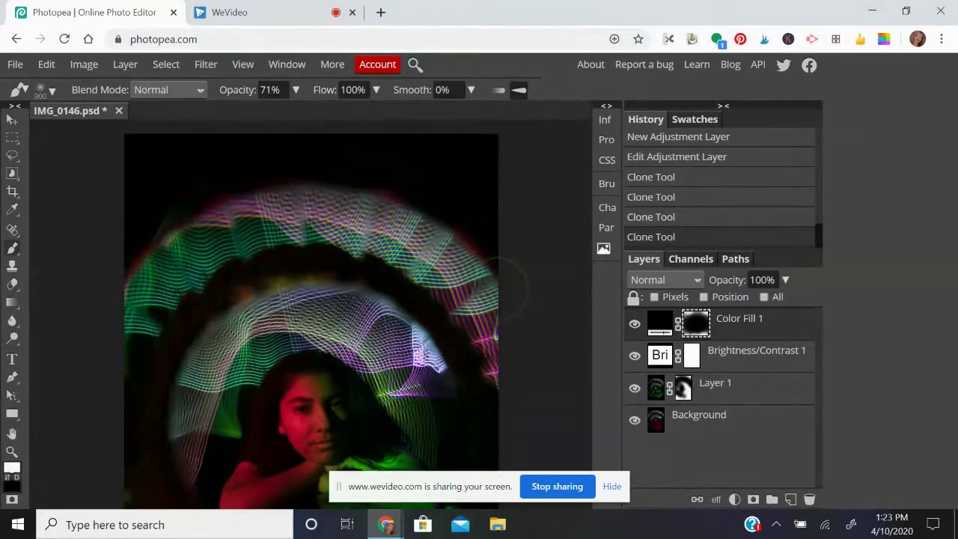
{"action": "scroll", "coordinate": [483, 283], "scroll_direction": "down", "scroll_amount": 1}
{"action": "scroll", "coordinate": [491, 283], "scroll_direction": "down", "scroll_amount": 2}
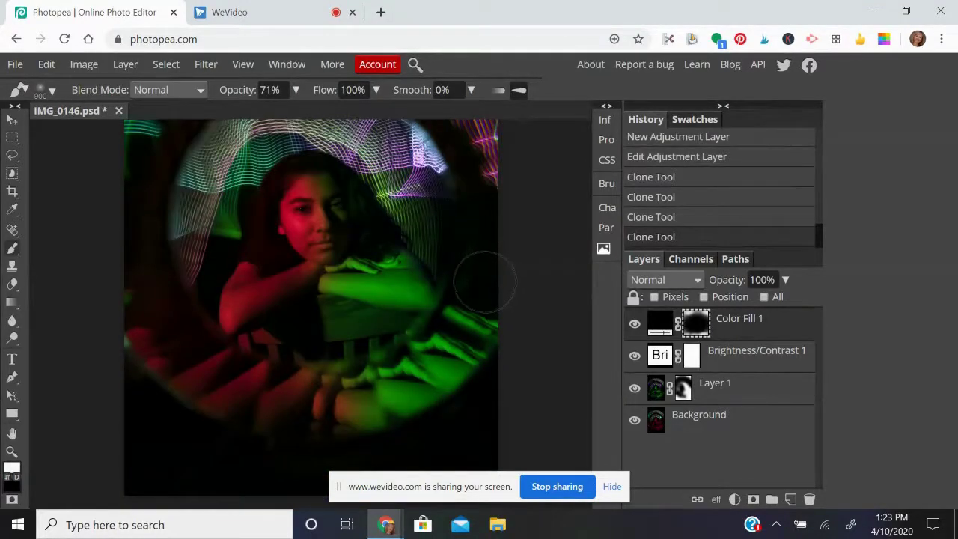
{"action": "scroll", "coordinate": [482, 279], "scroll_direction": "up", "scroll_amount": 2}
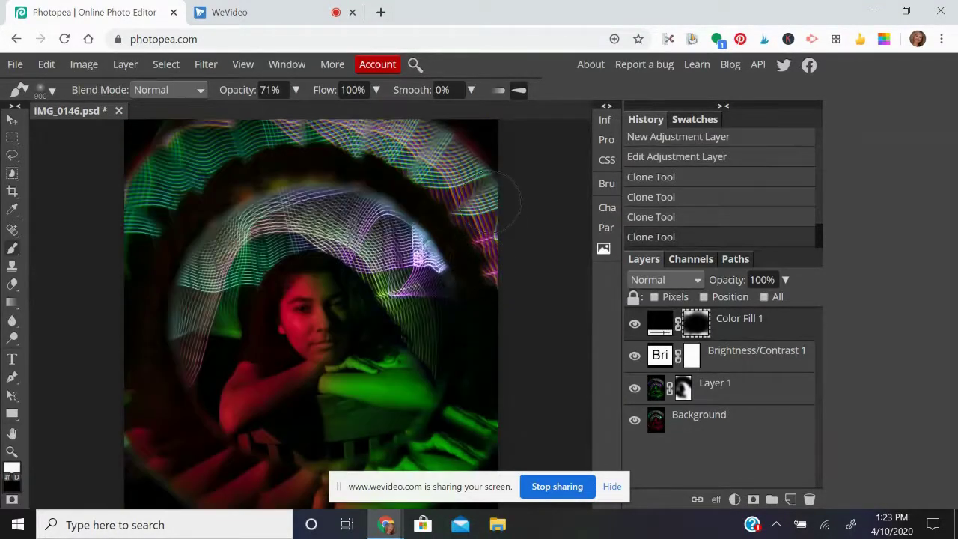
{"action": "left_click", "coordinate": [15, 65]}
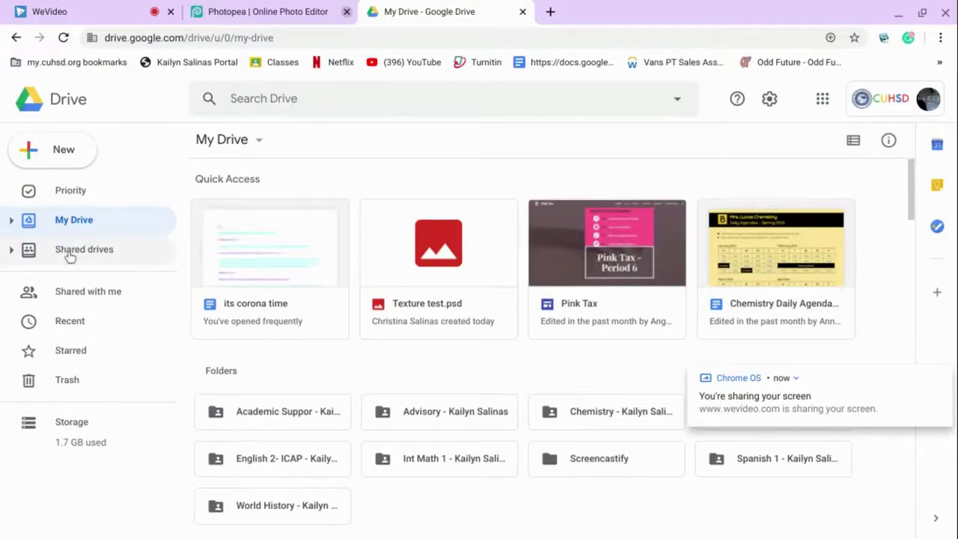
Step: In Google Drive, open the shared drive Del Mar Digital Photo/Video 2019_2020 and go to Period 7 Digital Photo > Edited Light Painting Portraits
{"action": "left_click", "coordinate": [68, 255]}
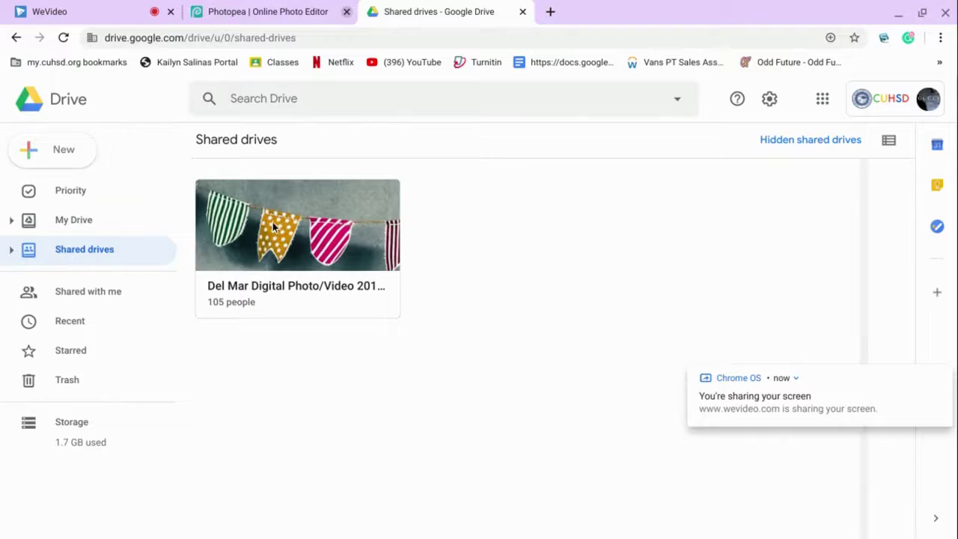
{"action": "left_click", "coordinate": [274, 227]}
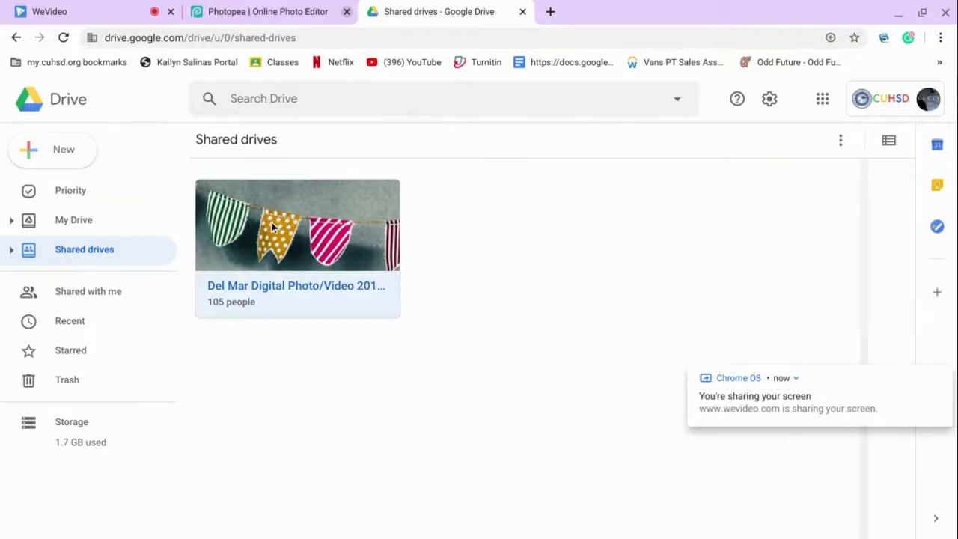
{"action": "double_click", "coordinate": [273, 227]}
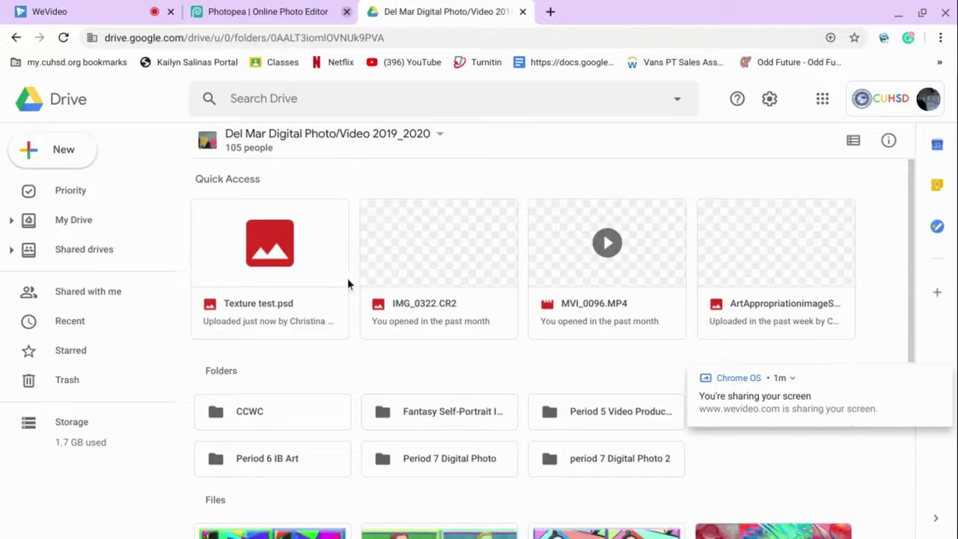
{"action": "double_click", "coordinate": [434, 460]}
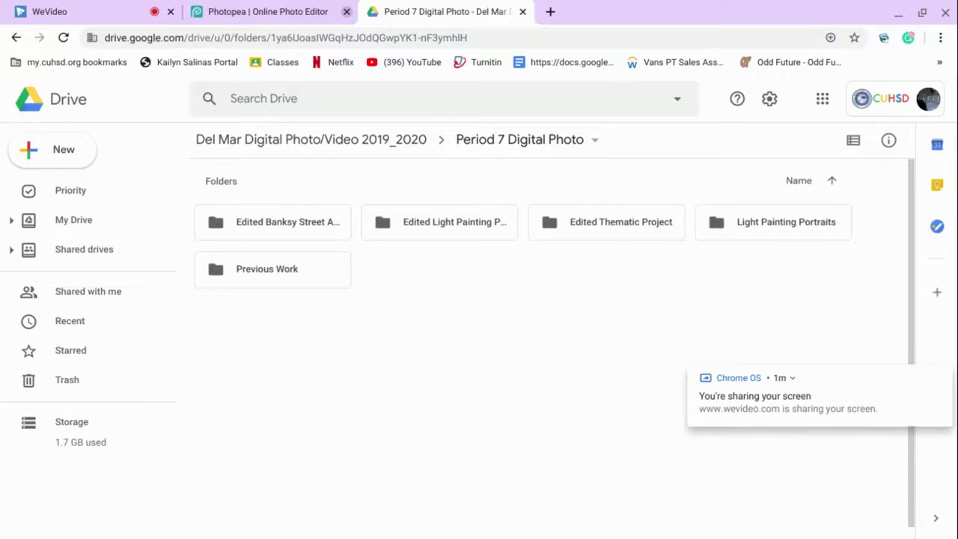
{"action": "double_click", "coordinate": [449, 225]}
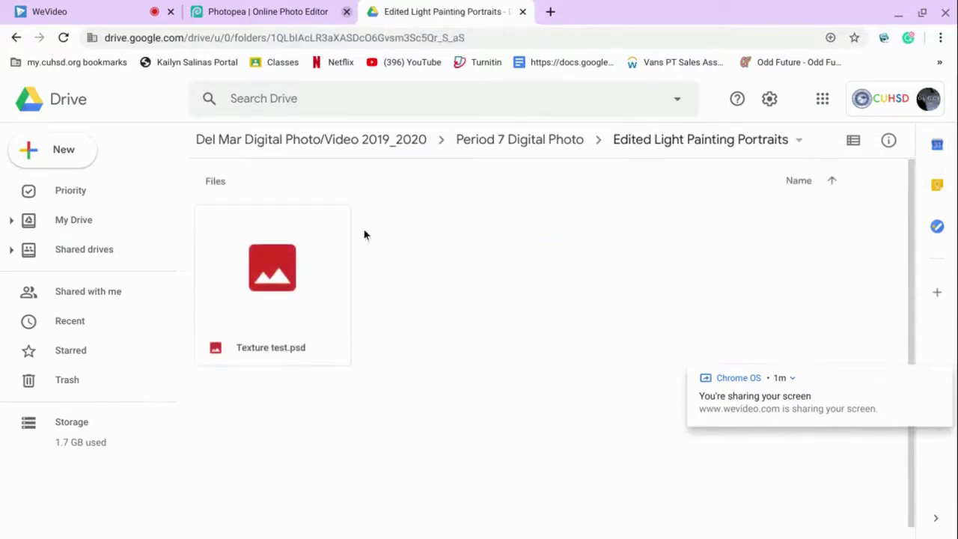
Step: Upload Texture test.psd from the Downloads folder to the Edited Light Painting Portraits folder
{"action": "left_click", "coordinate": [28, 152]}
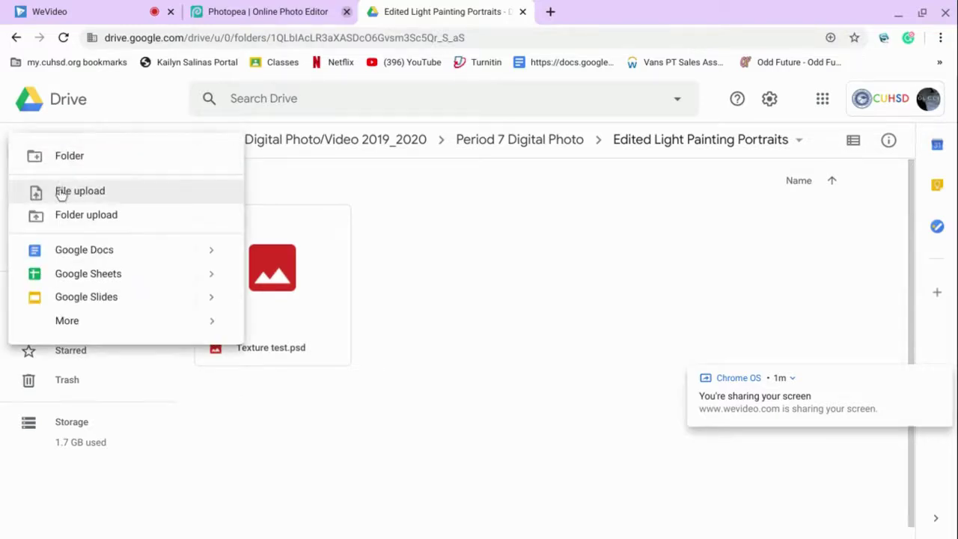
{"action": "left_click", "coordinate": [61, 193]}
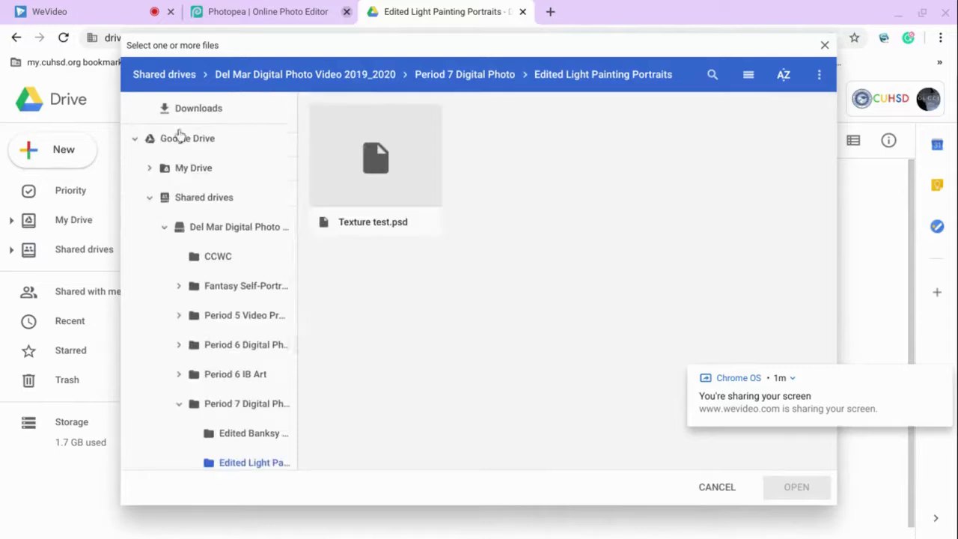
{"action": "left_click", "coordinate": [188, 110]}
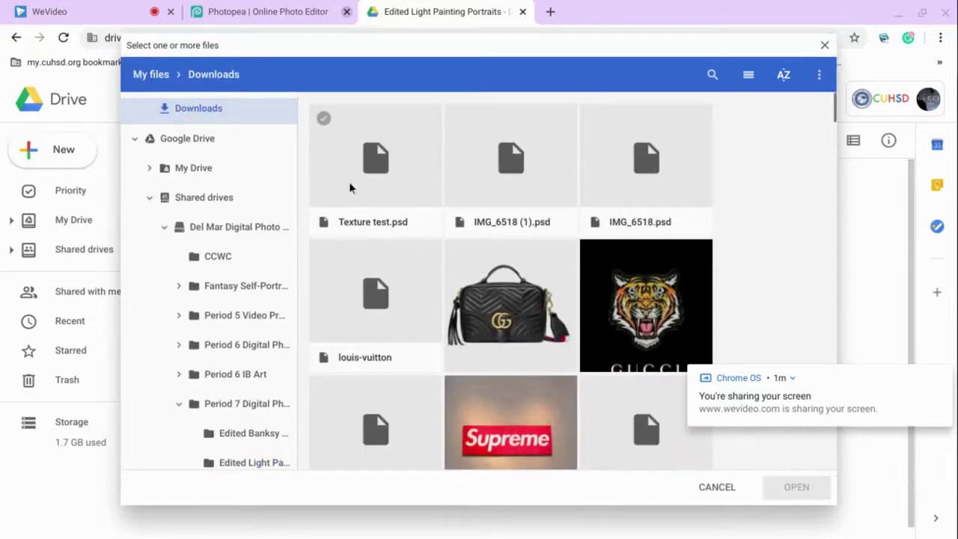
{"action": "left_click", "coordinate": [367, 172]}
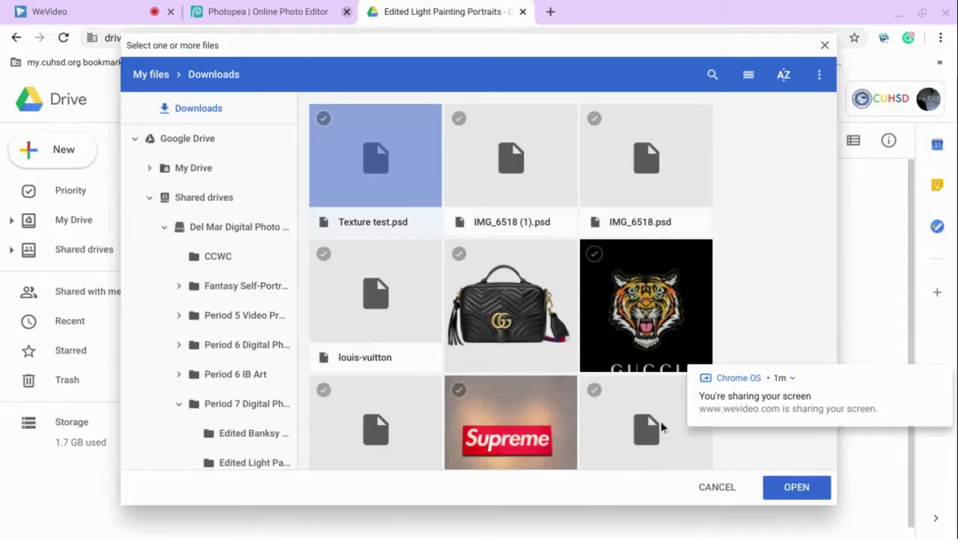
{"action": "left_click", "coordinate": [786, 488]}
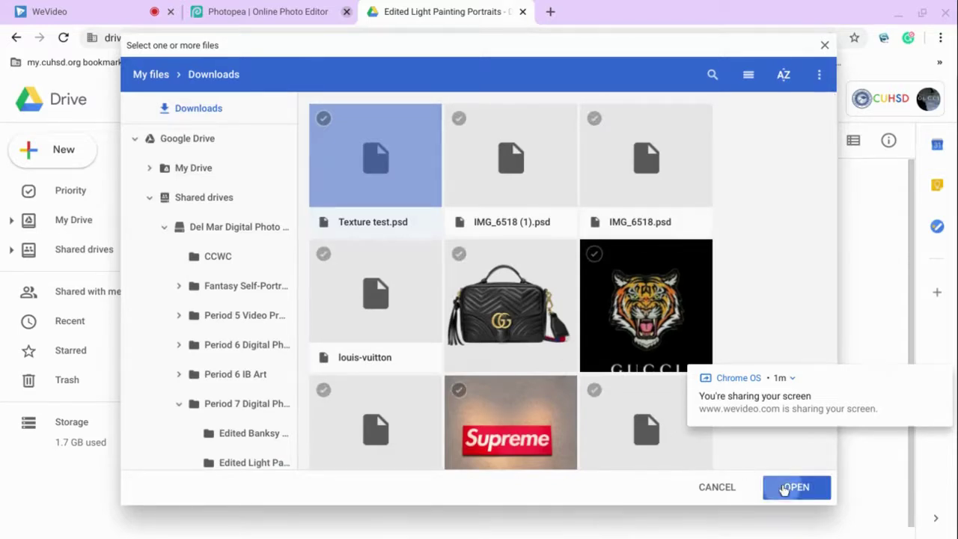
{"action": "left_click", "coordinate": [796, 490]}
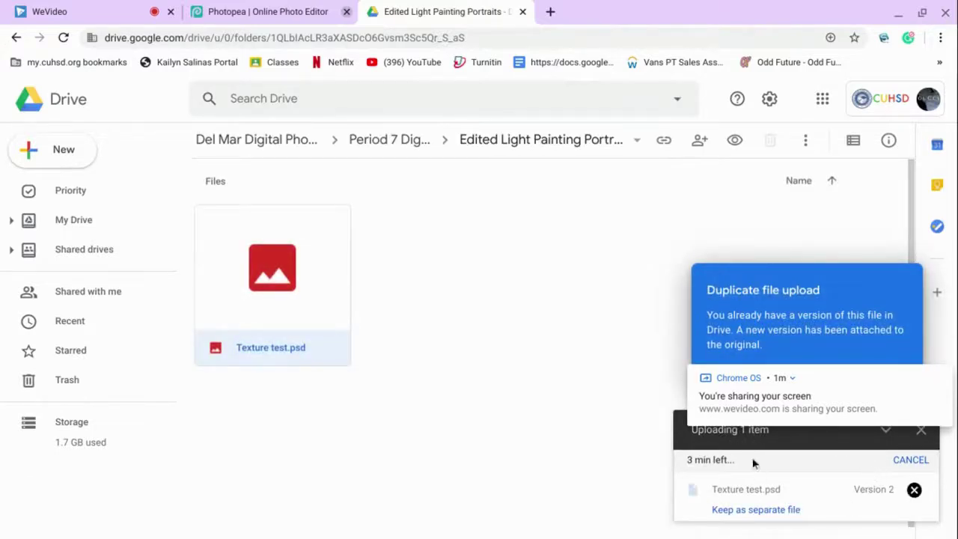
{"action": "left_click", "coordinate": [597, 442]}
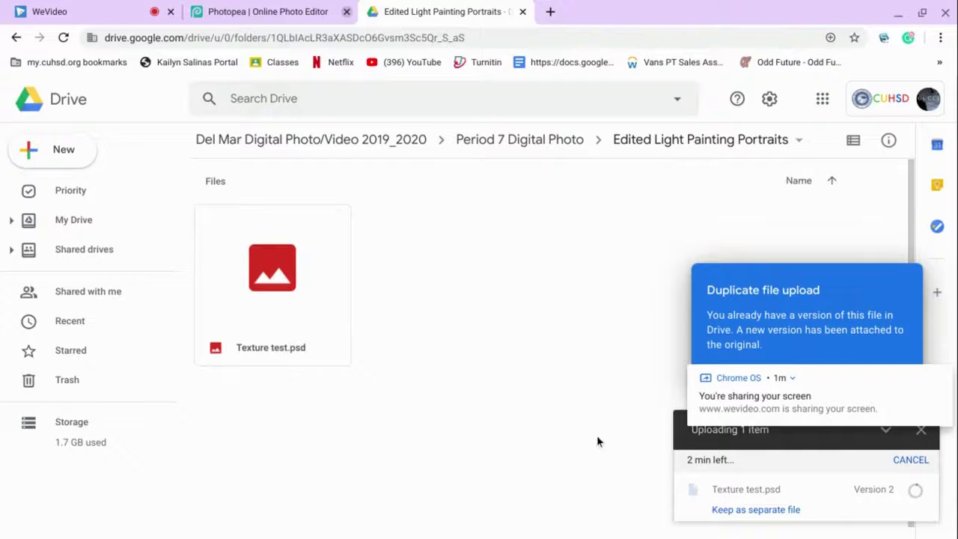
Step: Rename Texture test.psd in the shared folder to LPP1 followed by the student's first initial and last name, keeping the .psd extension
{"action": "right_click", "coordinate": [259, 350]}
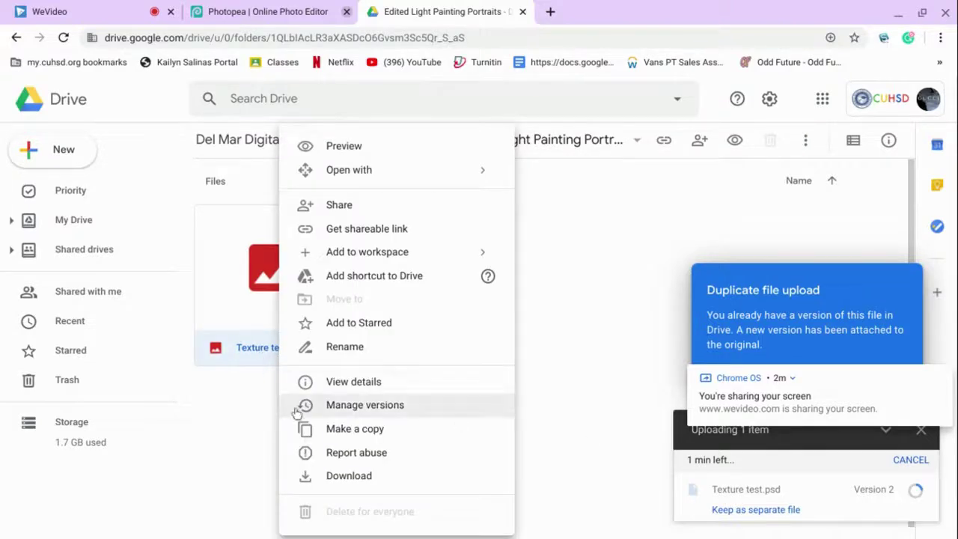
{"action": "left_click", "coordinate": [357, 348]}
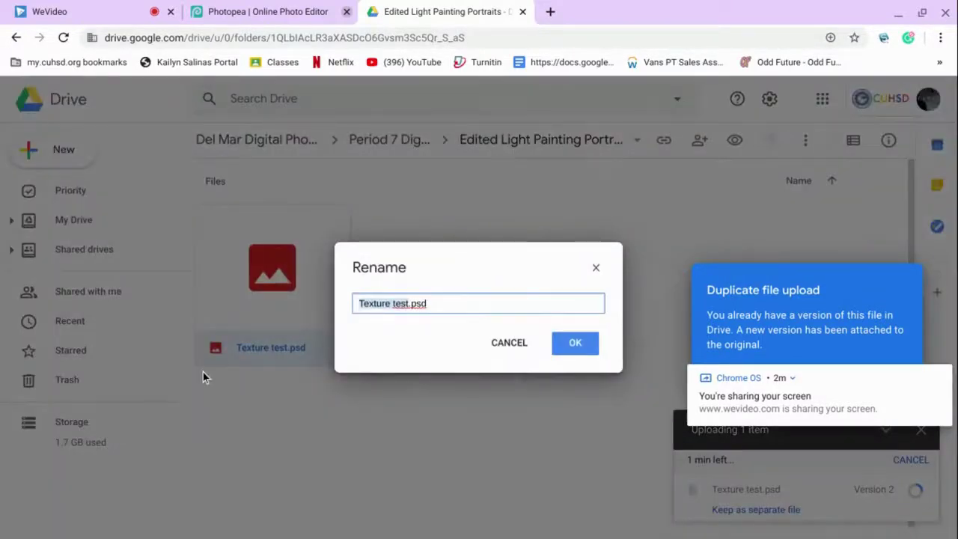
{"action": "type", "text": "L"}
{"action": "type", "text": "PP"}
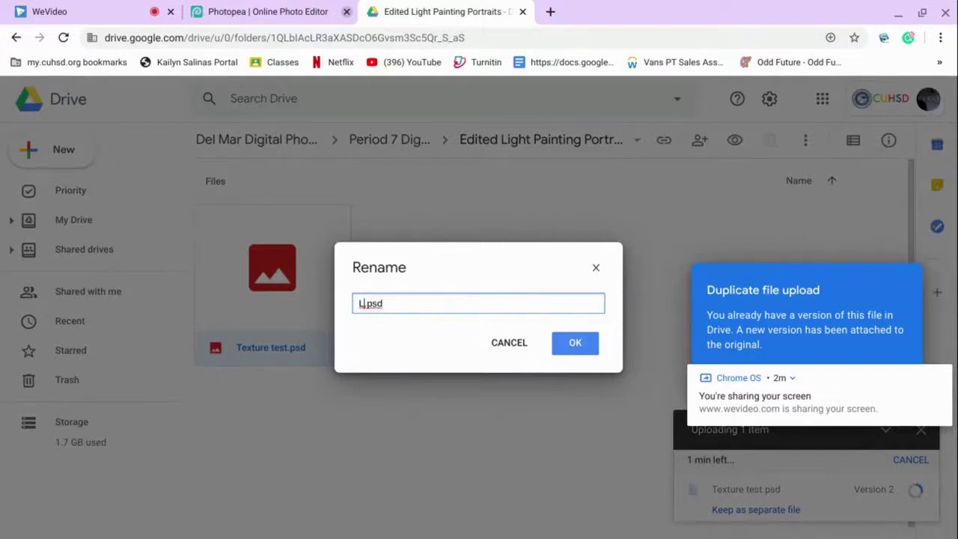
{"action": "type", "text": "1CSalinas"}
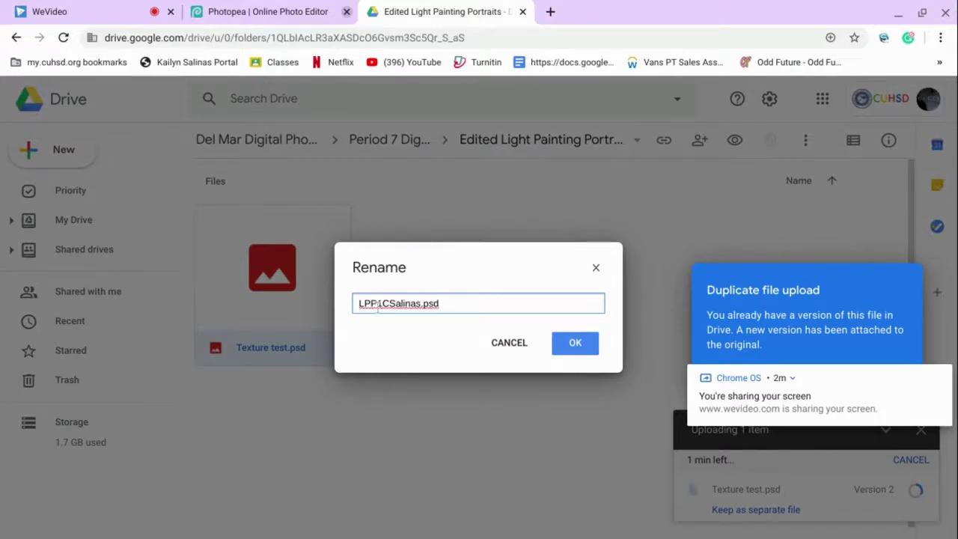
{"action": "left_click", "coordinate": [562, 350]}
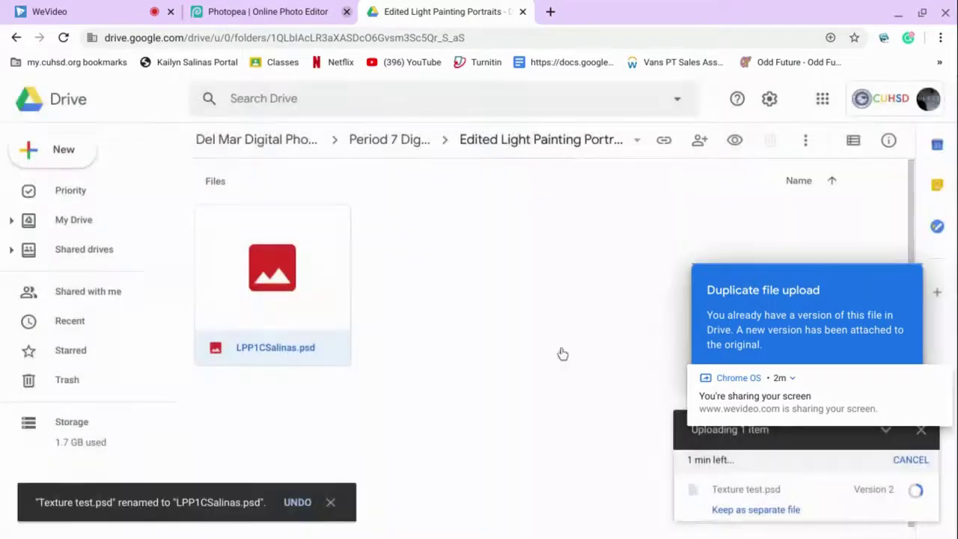